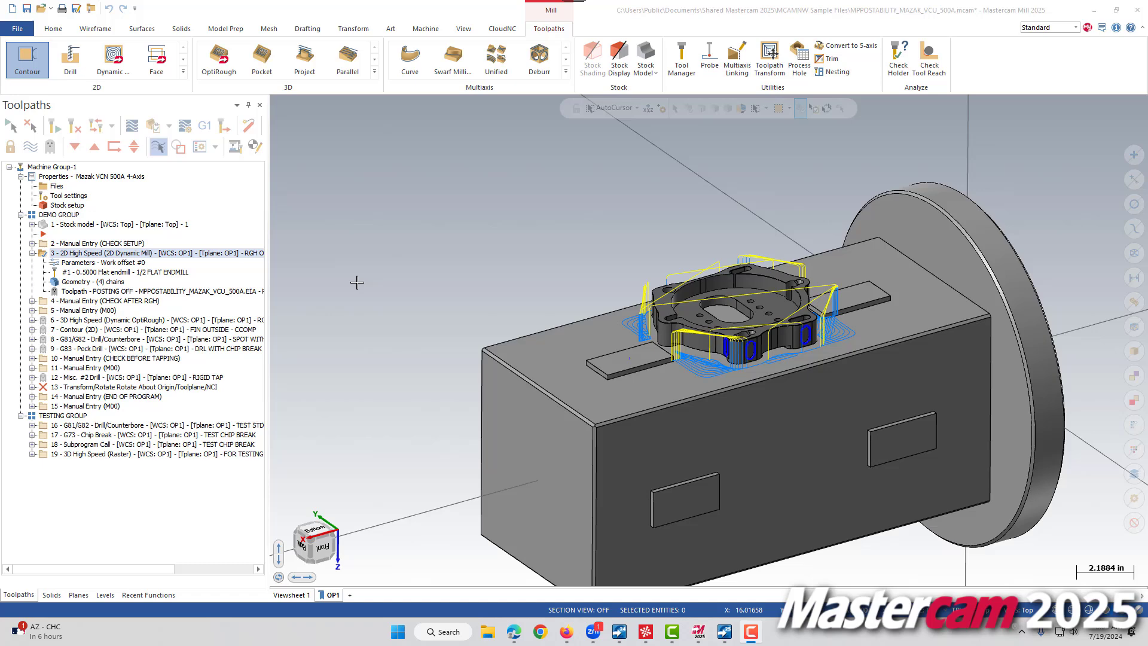
Open the linking parameters of operation 3, the 2D Dynamic Mill toolpath in the DEMO GROUP
left_click(121, 263)
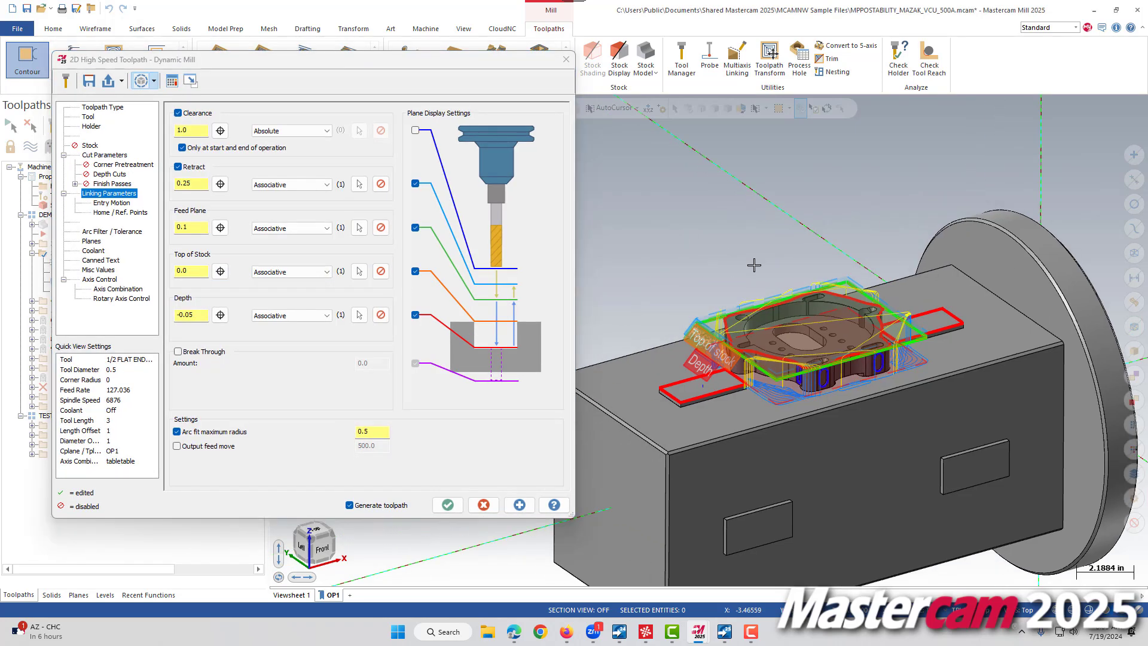
mouse_move(753, 265)
middle_mouse_down()
mouse_move(723, 228)
mouse_move(674, 240)
middle_mouse_up()
scroll(687, 241, "up", 4)
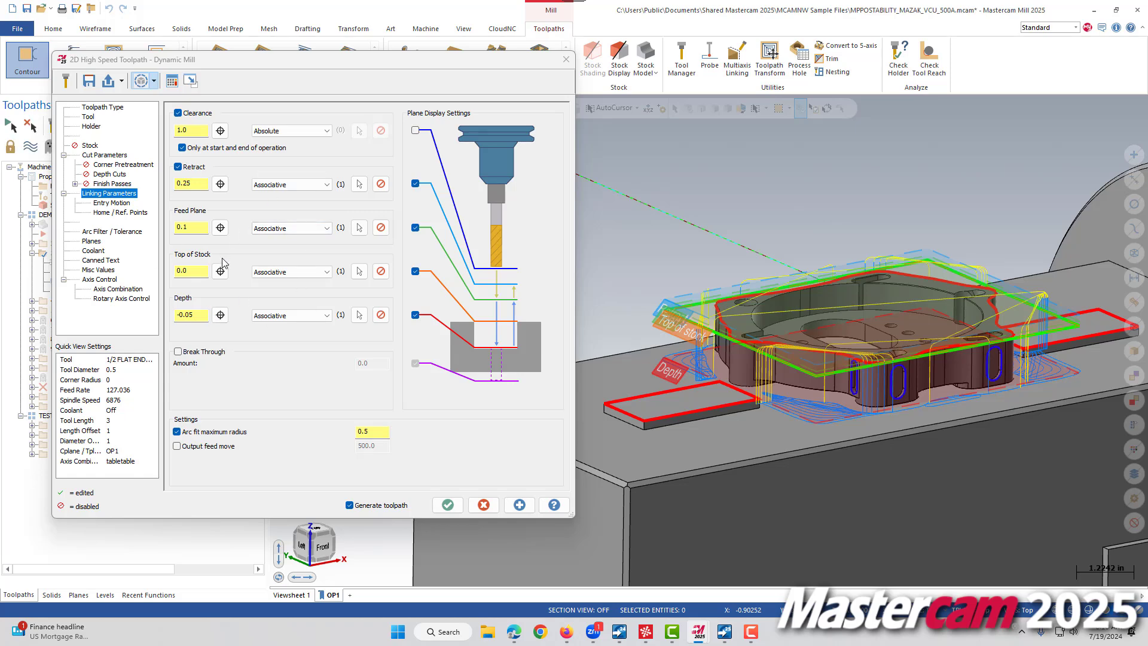
Set the Dynamic Mill toolpath's linking Depth to 0.5
left_click_drag(203, 315, 153, 316)
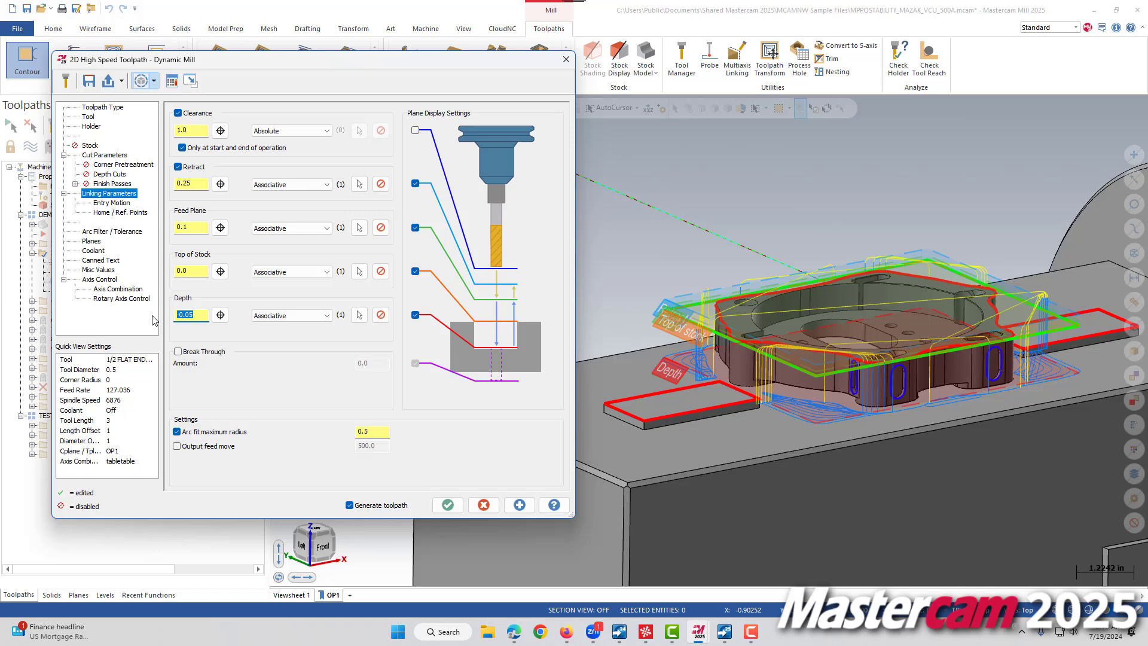
type(".5")
key("Return")
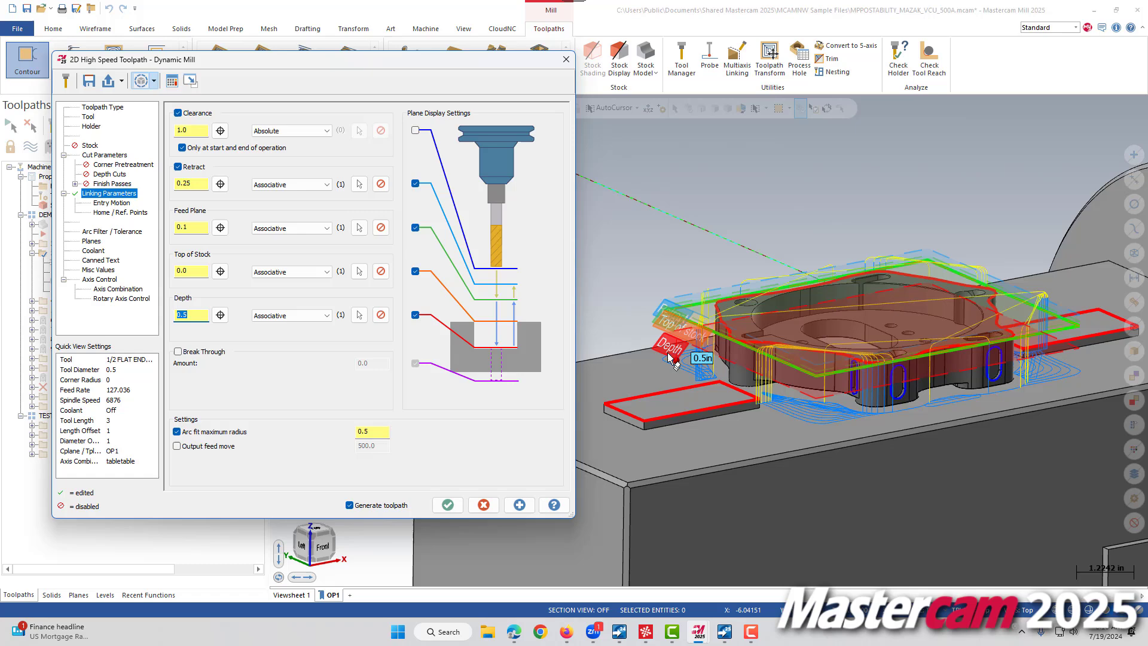
Move the Depth plane on the model to 0.14, apply the change, and check the toolpath from the front
mouse_move(675, 352)
left_mouse_down()
mouse_move(680, 369)
mouse_move(791, 389)
mouse_move(777, 390)
left_mouse_up()
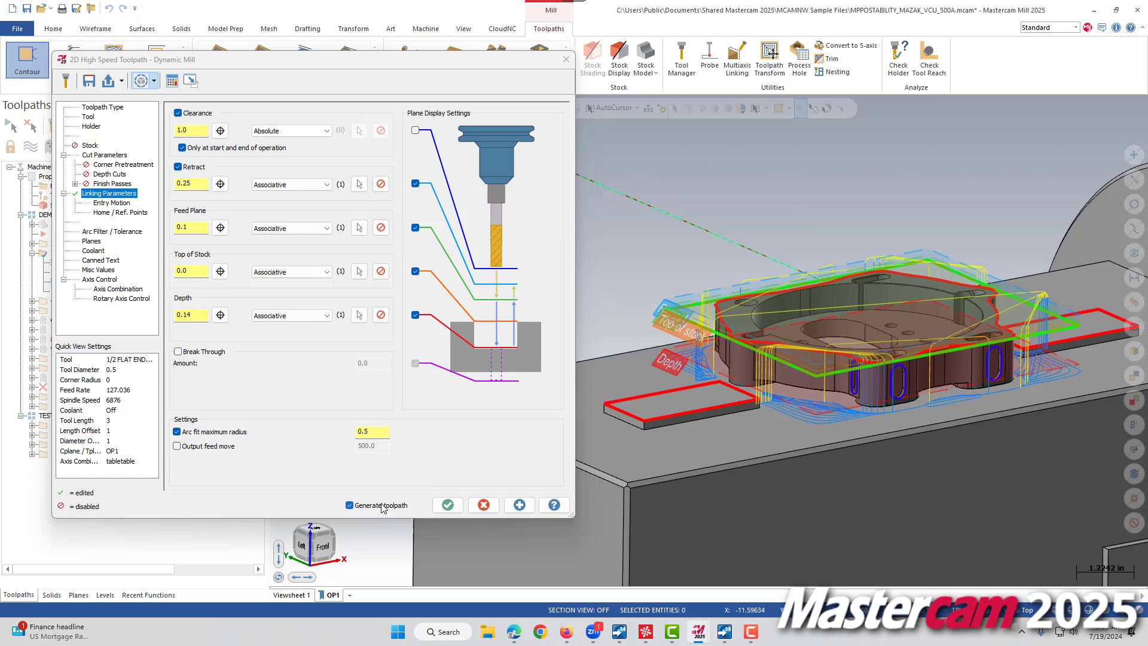
left_click(518, 507)
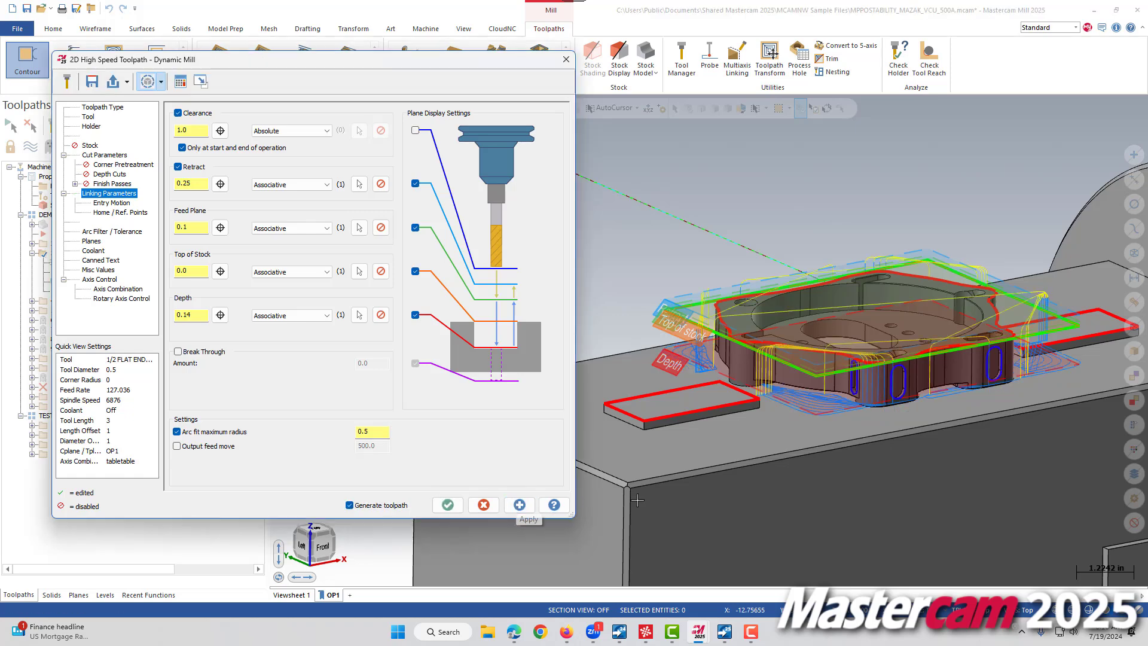
scroll(794, 472, "up", 2)
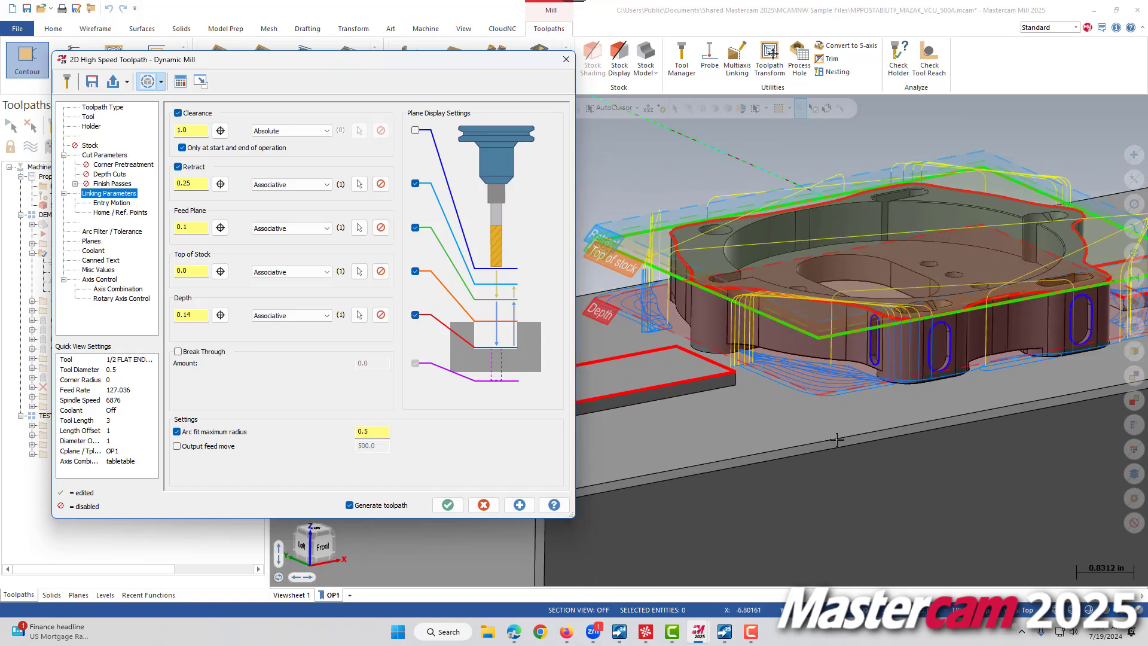
scroll(836, 440, "up", 1)
middle_click_drag(863, 440, 803, 411)
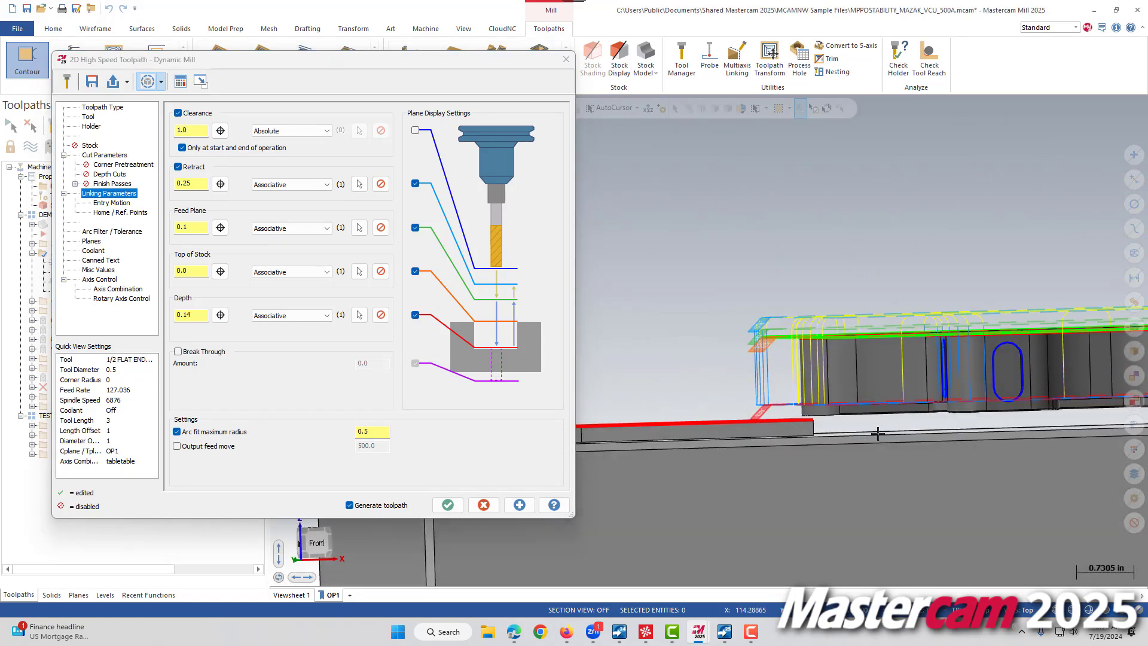
middle_click_drag(963, 449, 709, 448, "shift")
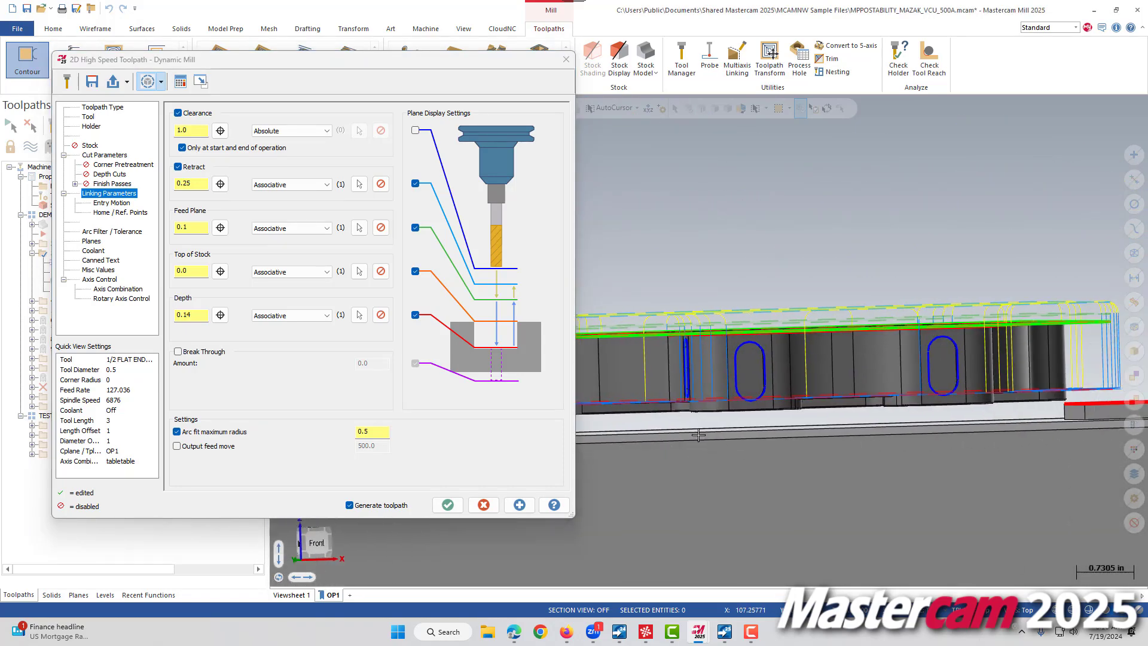
left_click(317, 546)
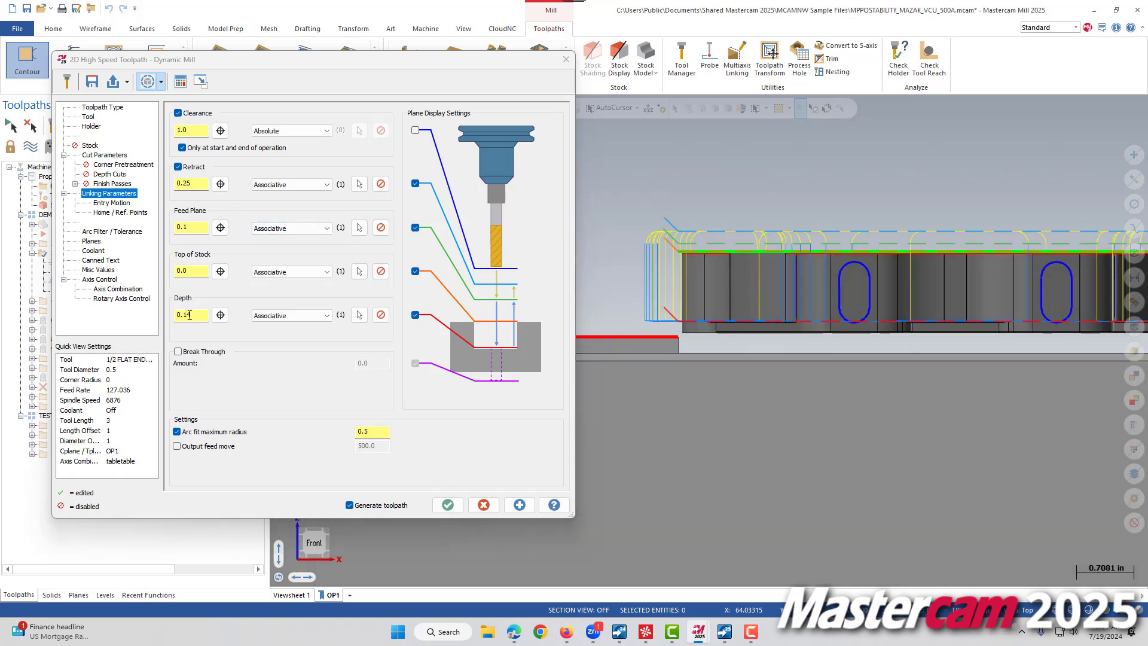
Hide the Depth, Top of Stock, Feed Plane and Retract planes on the model
key("Tab")
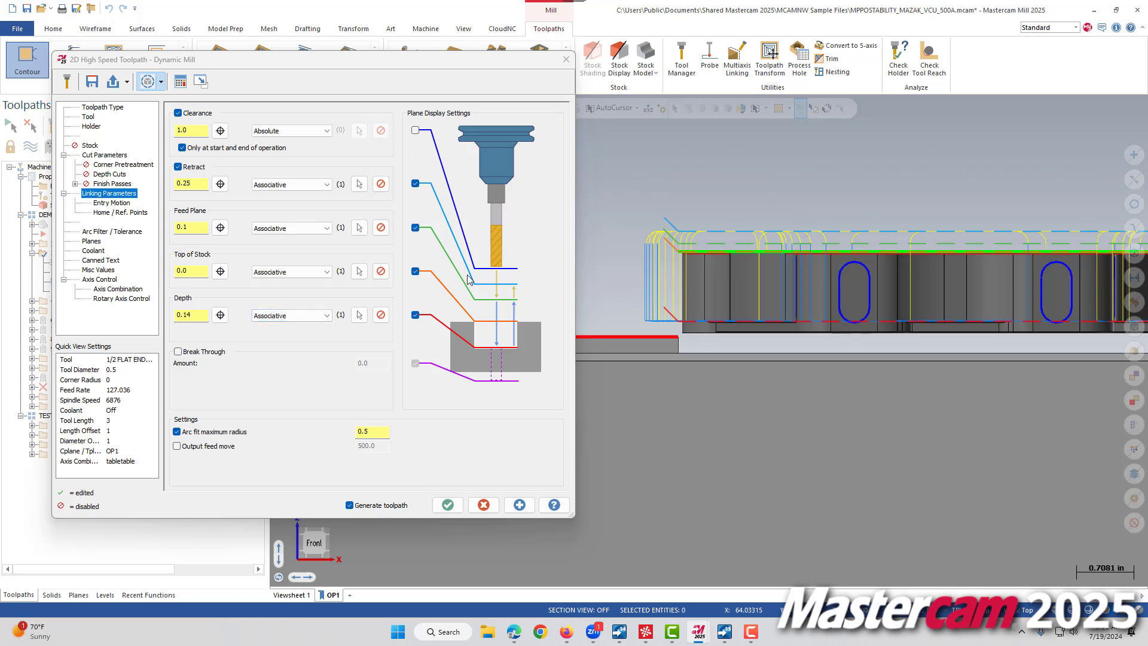
left_click(415, 314)
left_click(415, 270)
left_click(415, 227)
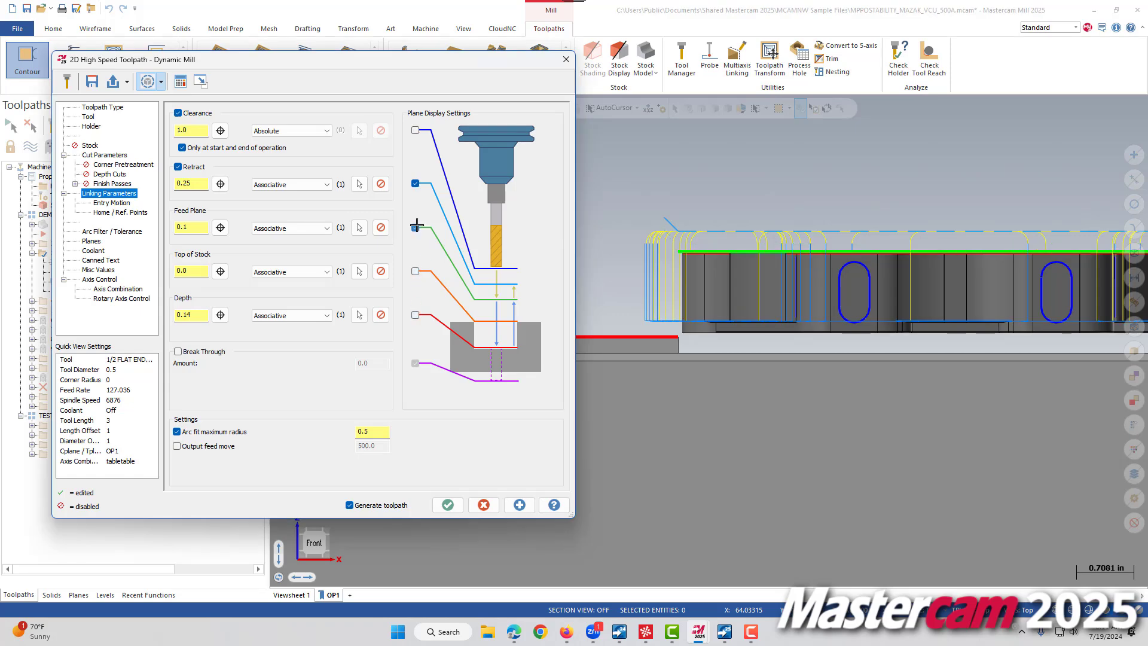
left_click(415, 183)
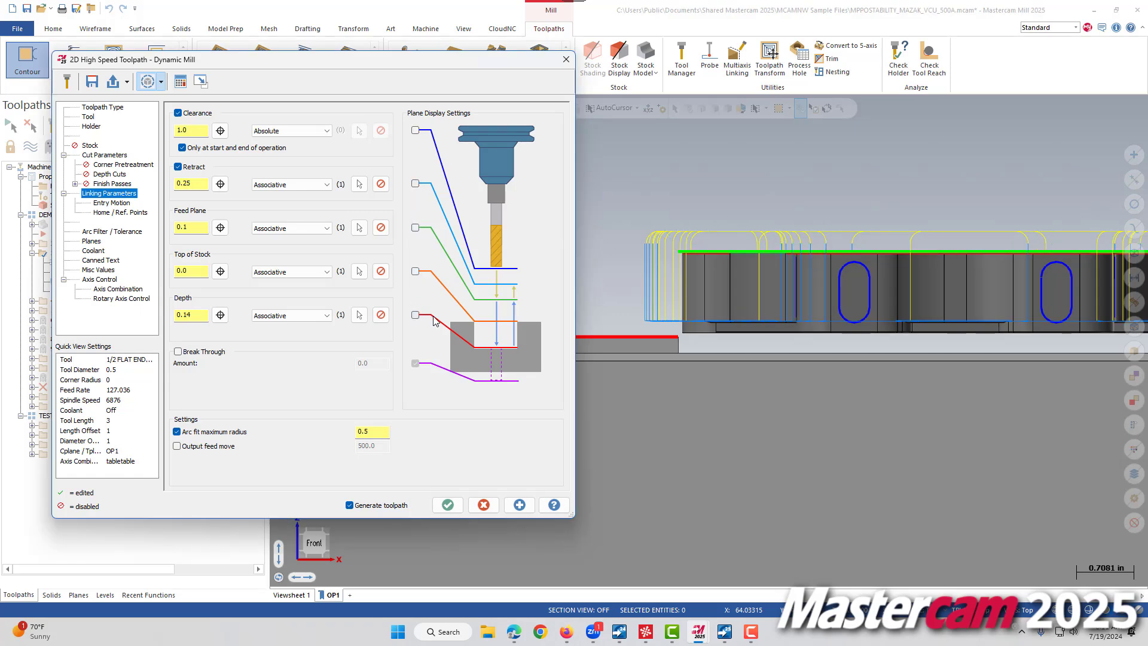
Show the Clearance plane on the model for the Dynamic Mill toolpath
middle_click_drag(866, 397, 831, 387)
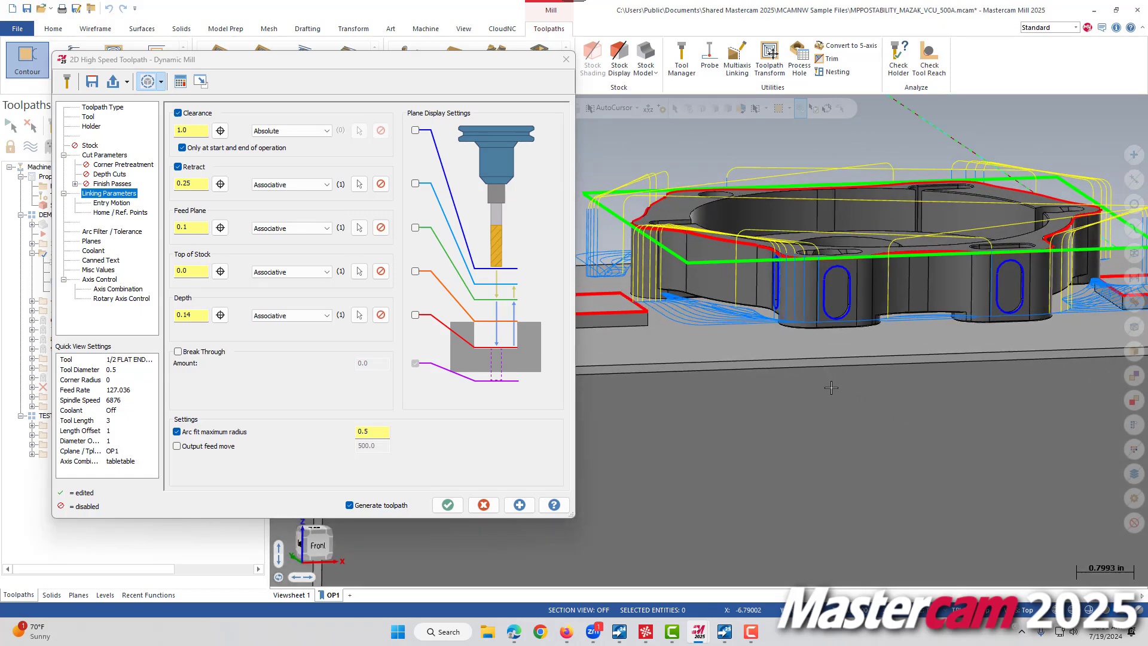
scroll(831, 387, "down", 1)
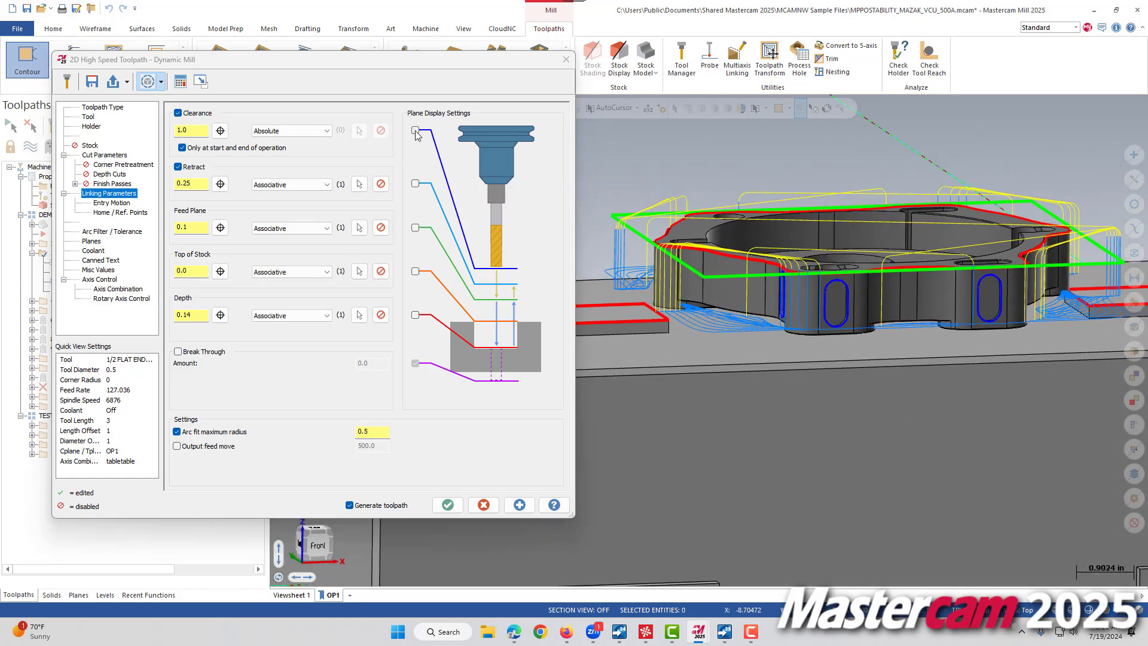
middle_click_drag(841, 381, 820, 373)
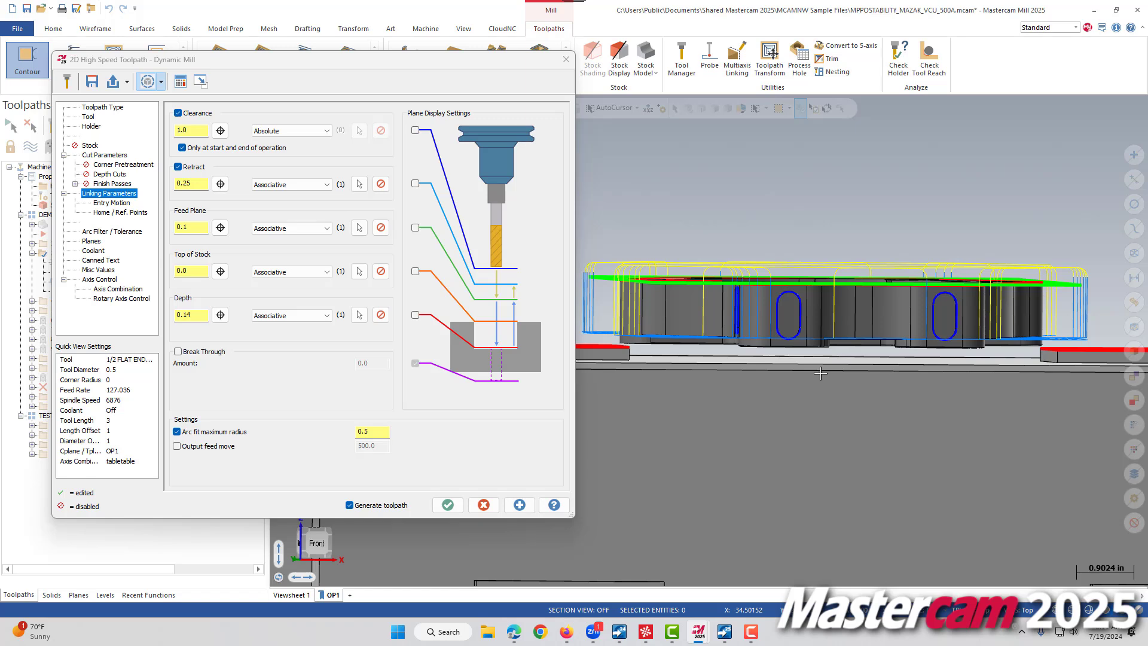
middle_click_drag(757, 202, 798, 208, "shift")
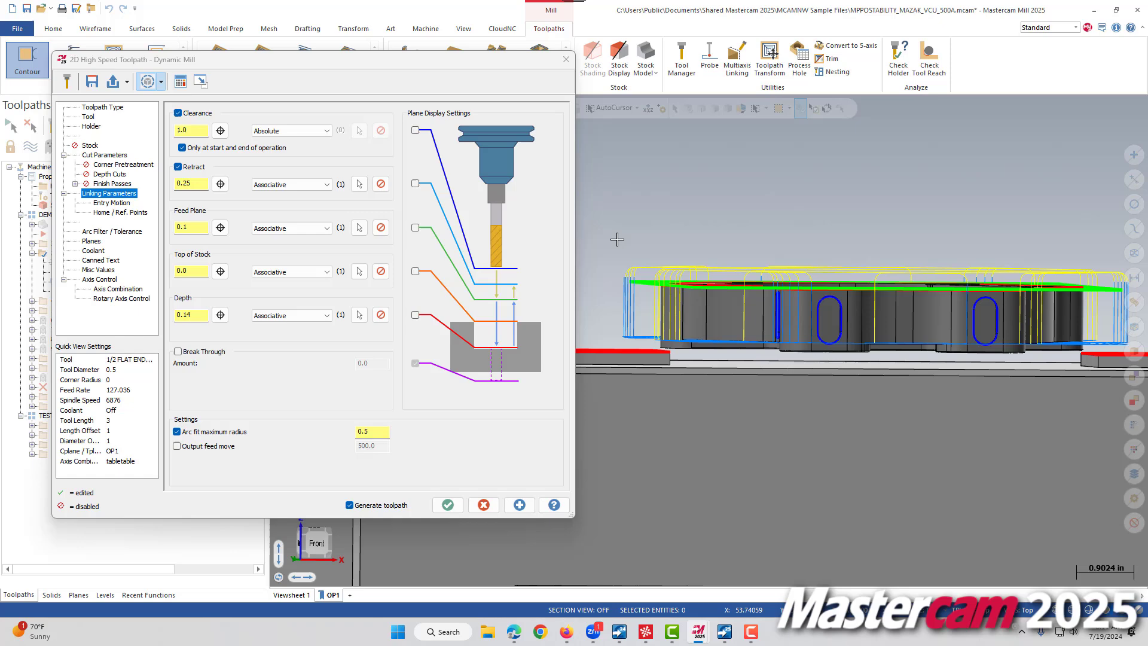
scroll(777, 320, "down", 2)
scroll(852, 389, "down", 4)
mouse_move(896, 440)
middle_mouse_down("shift")
mouse_move(831, 392)
mouse_move(881, 425)
middle_mouse_up("shift")
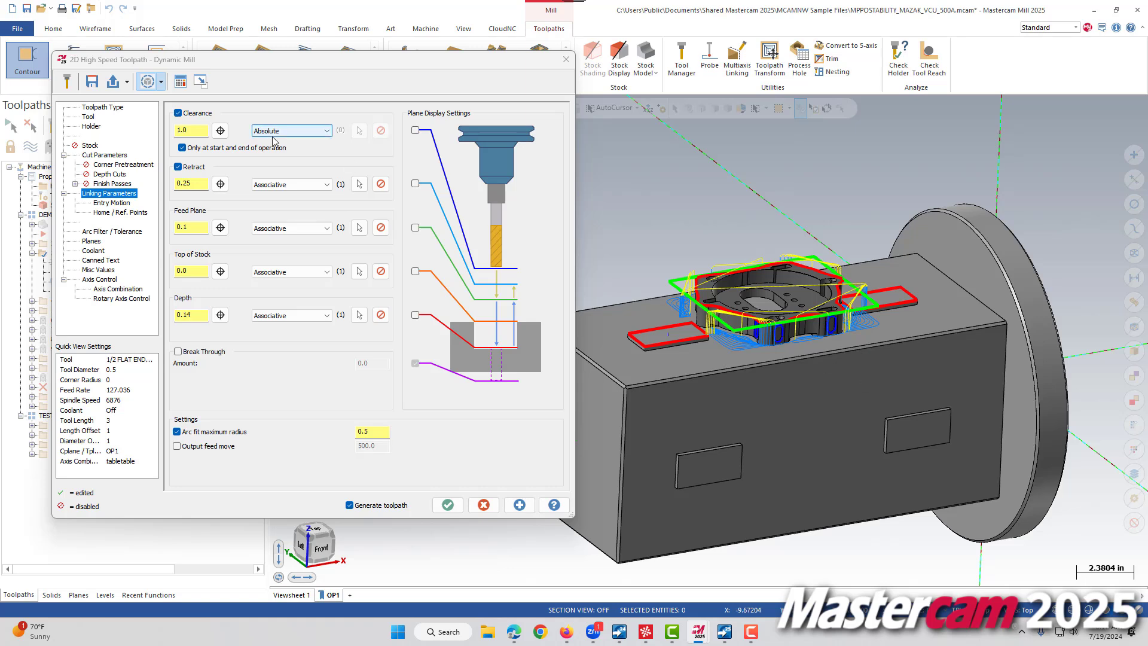
left_click_drag(195, 130, 160, 157)
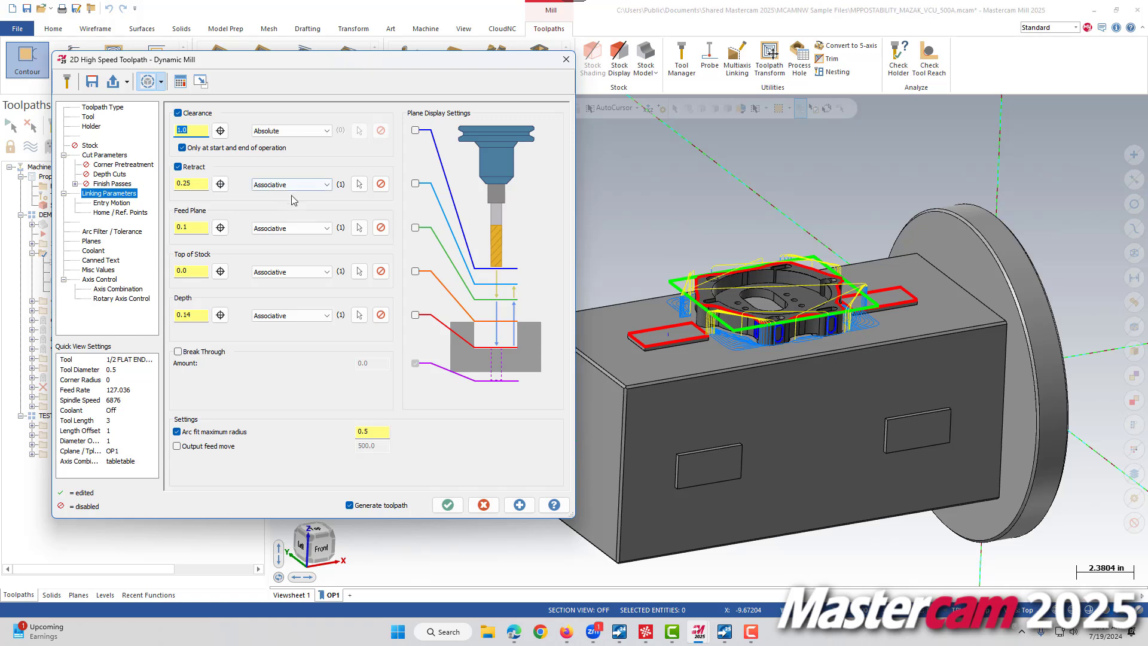
left_click(415, 130)
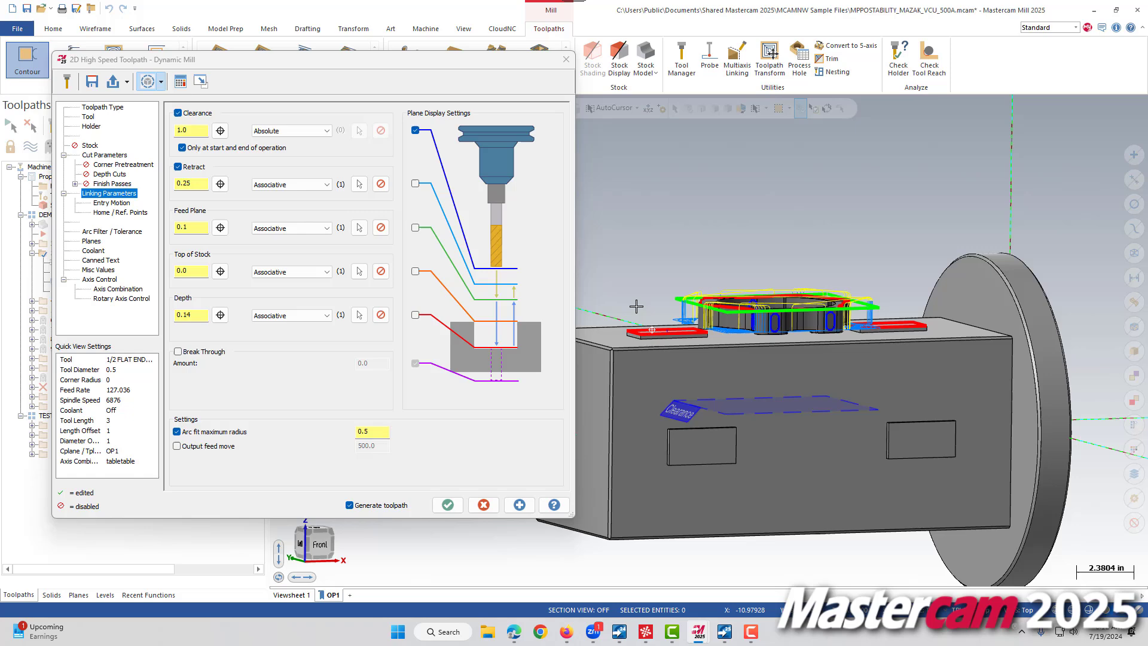
key("alt+2")
key("alt+7")
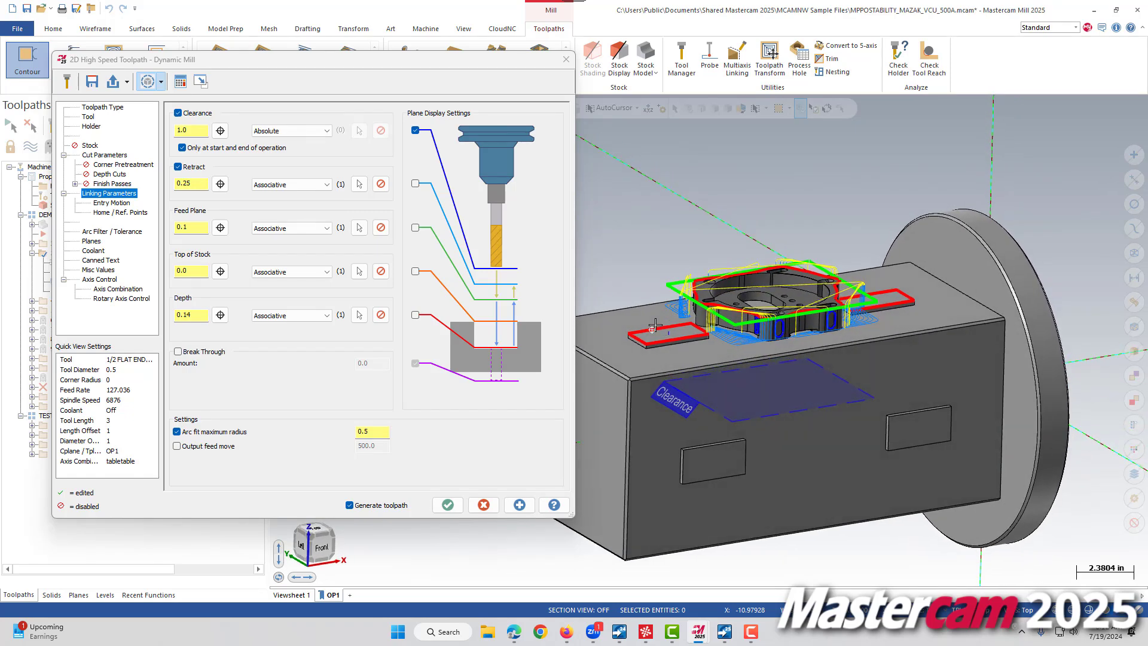
Raise the Clearance plane above the part to 7.0 on the model and apply the change
mouse_move(748, 389)
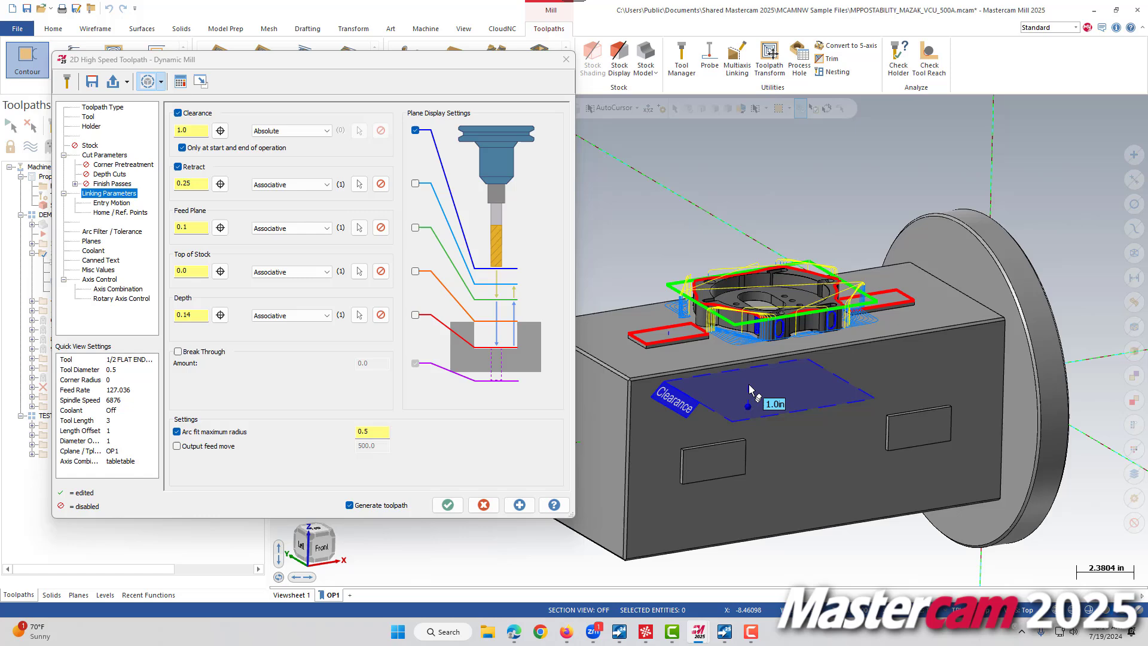
left_click_drag(748, 384, 736, 295)
middle_click_drag(738, 267, 729, 239)
scroll(725, 239, "up", 2)
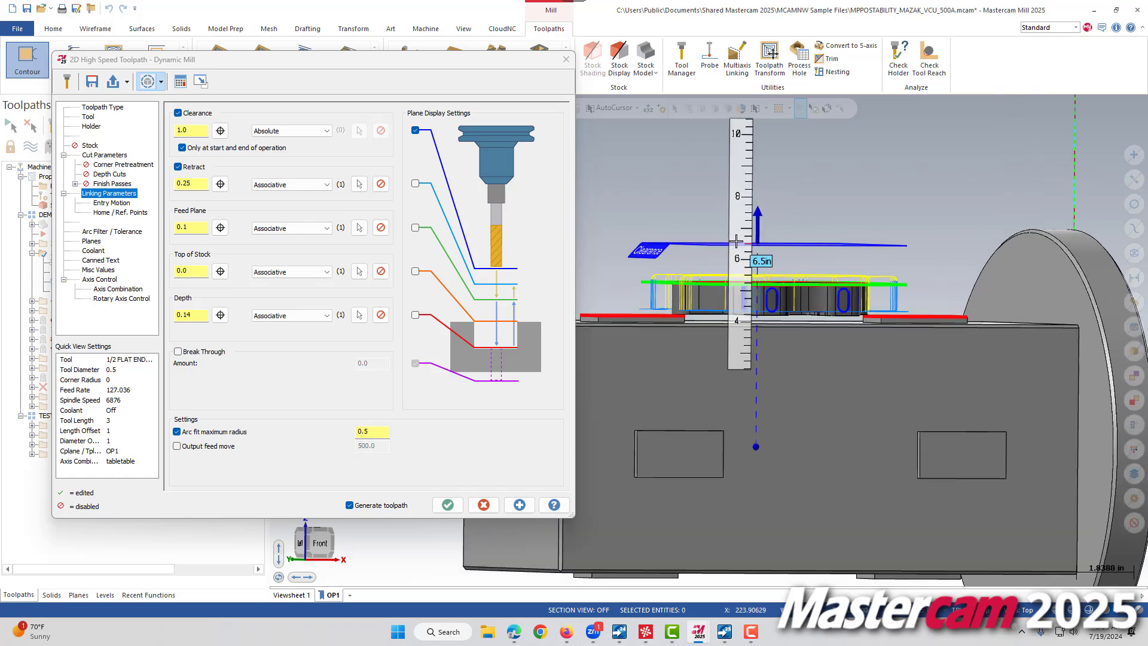
left_click_drag(725, 239, 744, 227)
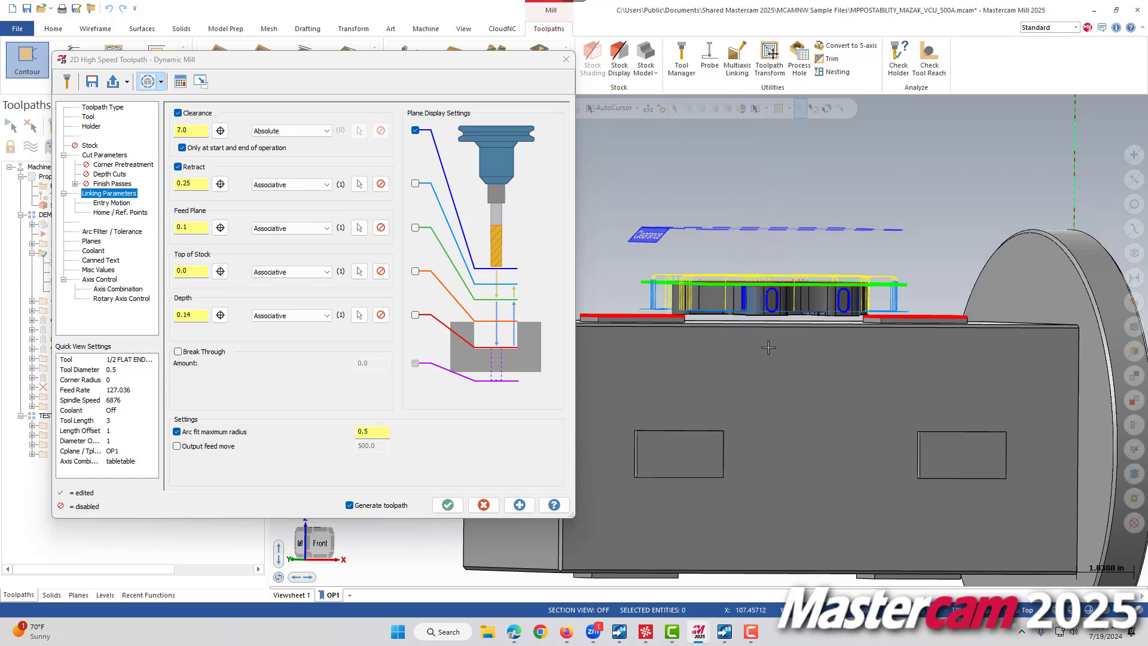
middle_click_drag(756, 368, 758, 374)
left_click(520, 504)
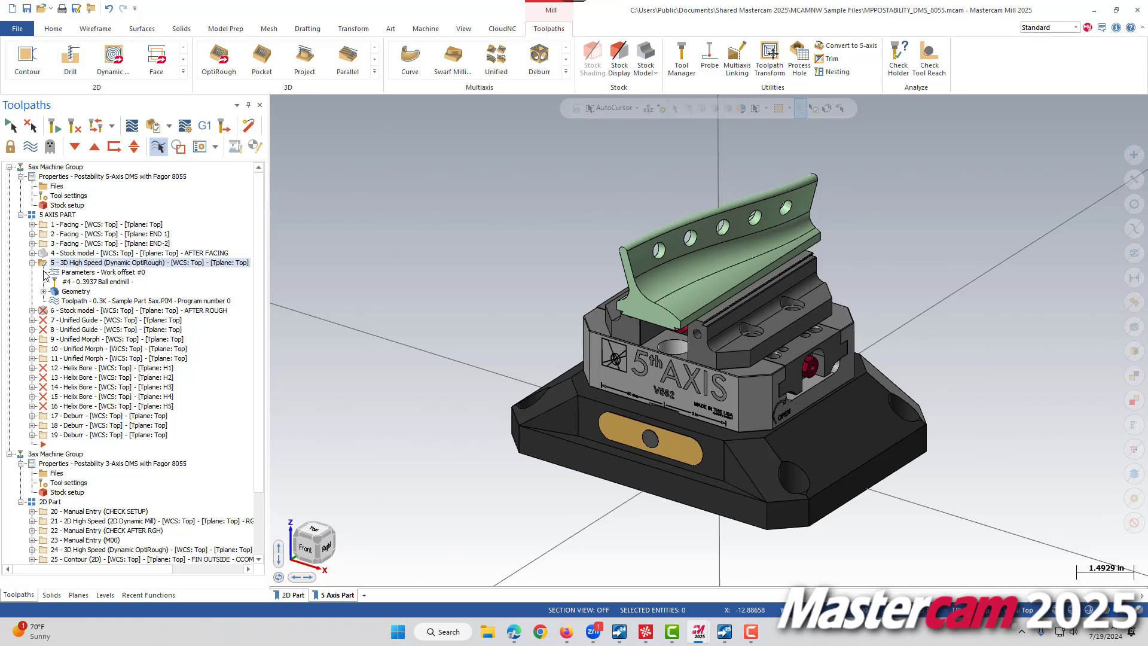
Open the Steep / Shallow settings of operation 5, the 3D Dynamic OptiRough toolpath of the 5-axis part
mouse_move(486, 314)
middle_mouse_down()
mouse_move(520, 296)
mouse_move(482, 307)
mouse_move(501, 297)
mouse_move(530, 305)
mouse_move(518, 306)
middle_mouse_up()
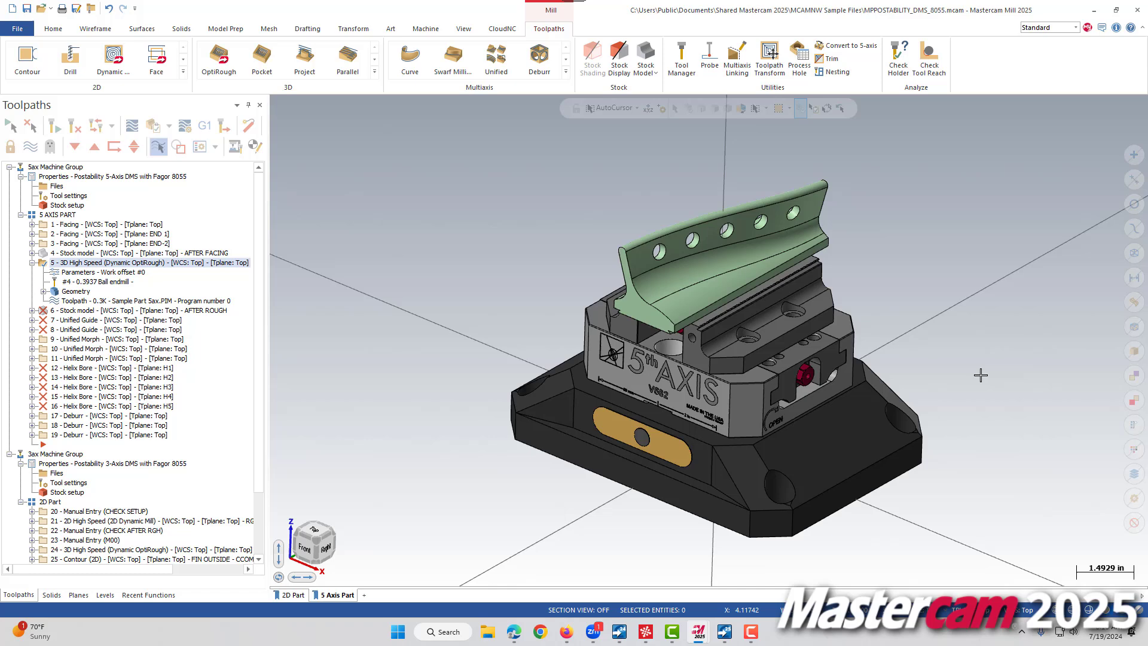
left_click(87, 274)
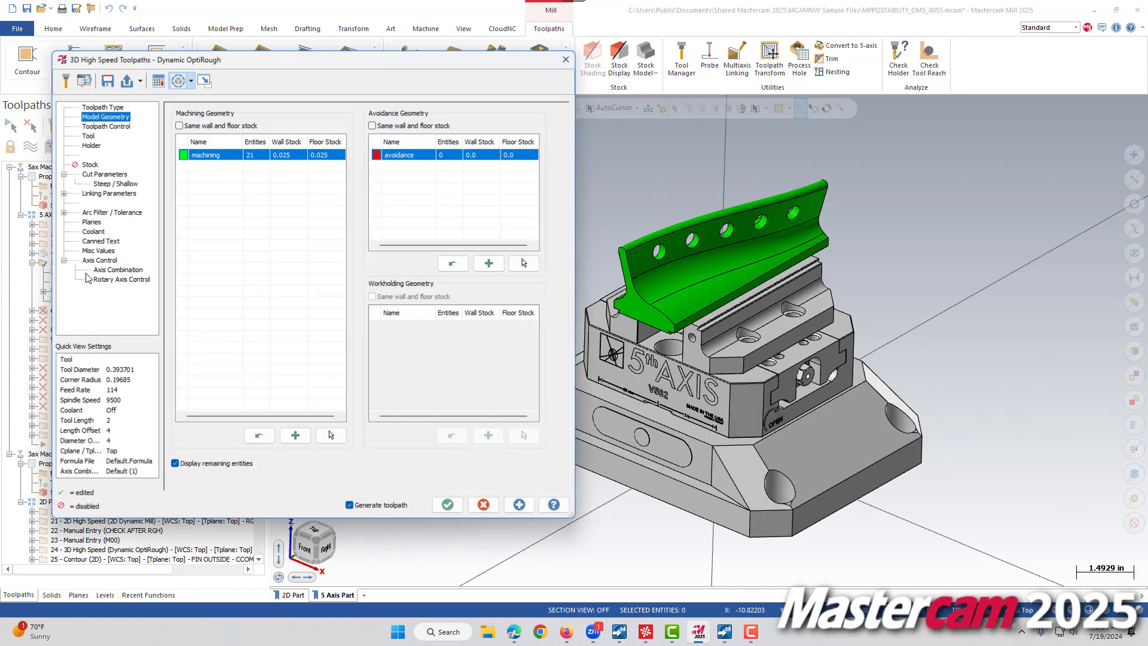
left_click(110, 184)
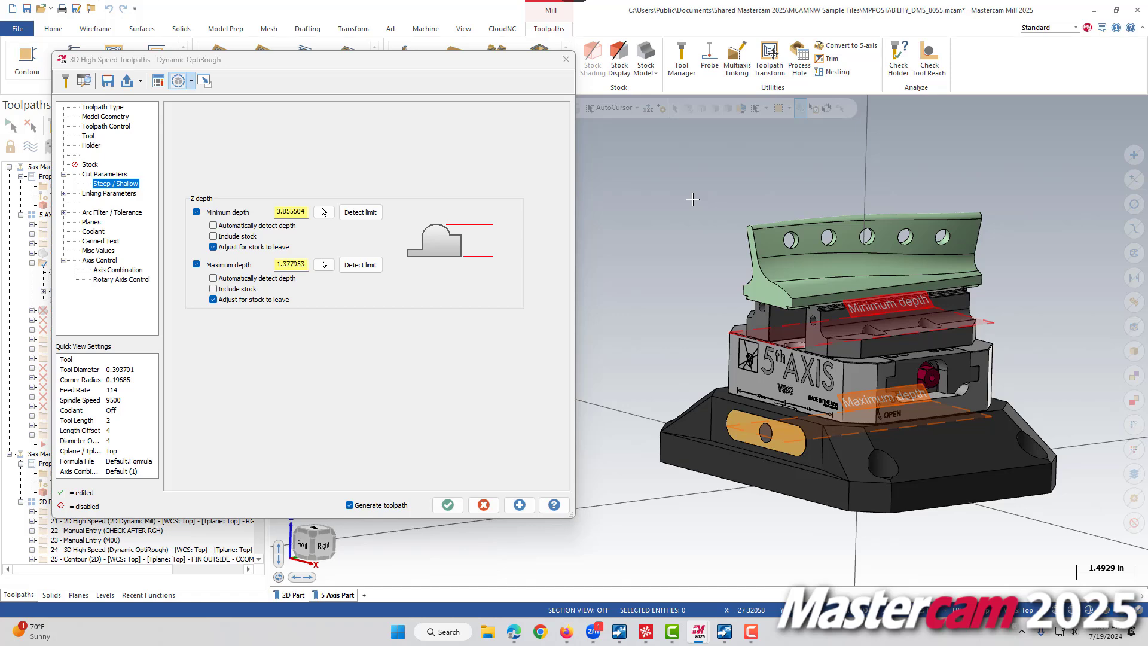
Raise the Minimum depth plane to 6.722429, at the top of the green part
middle_click_drag(699, 237, 810, 362)
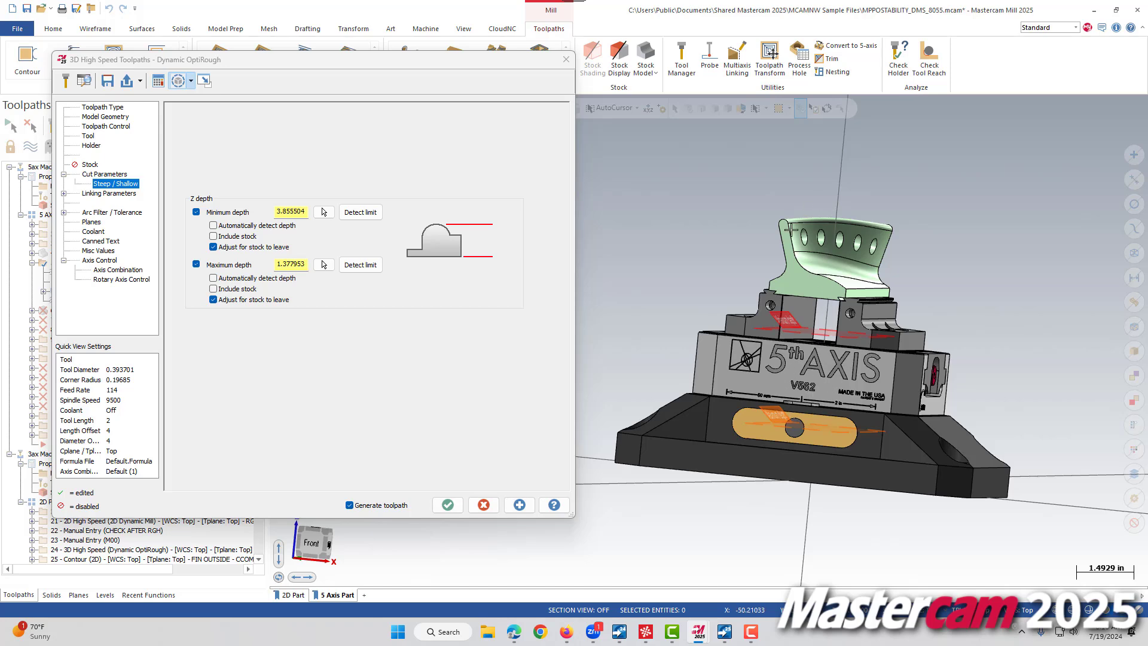
middle_click_drag(811, 263, 759, 287)
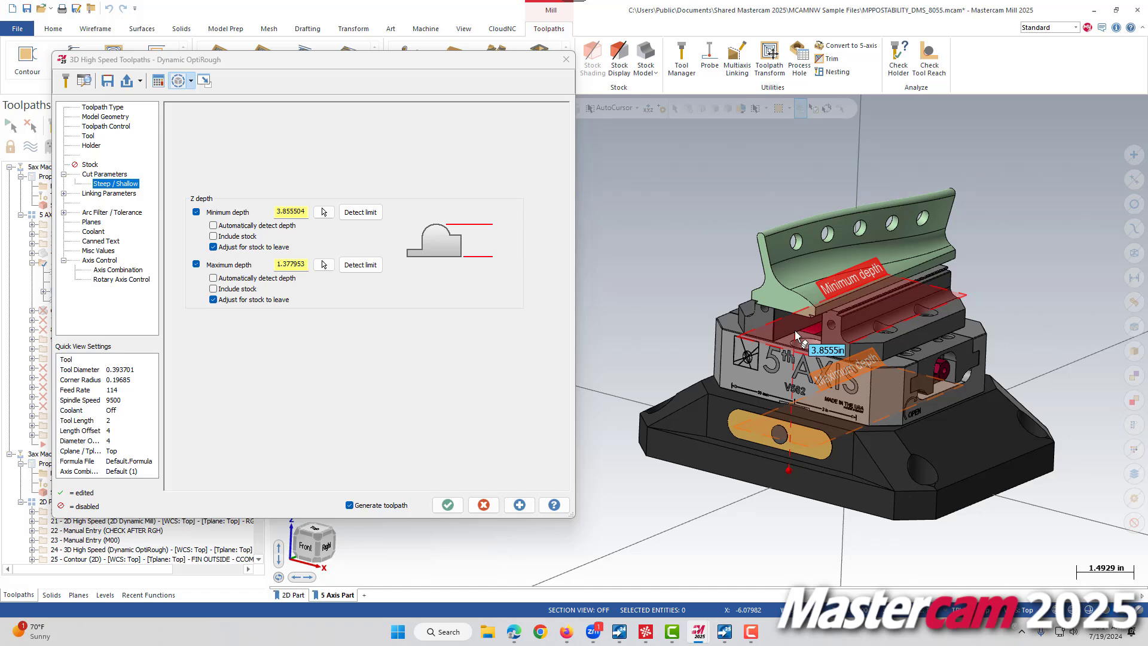
left_click_drag(792, 334, 776, 228)
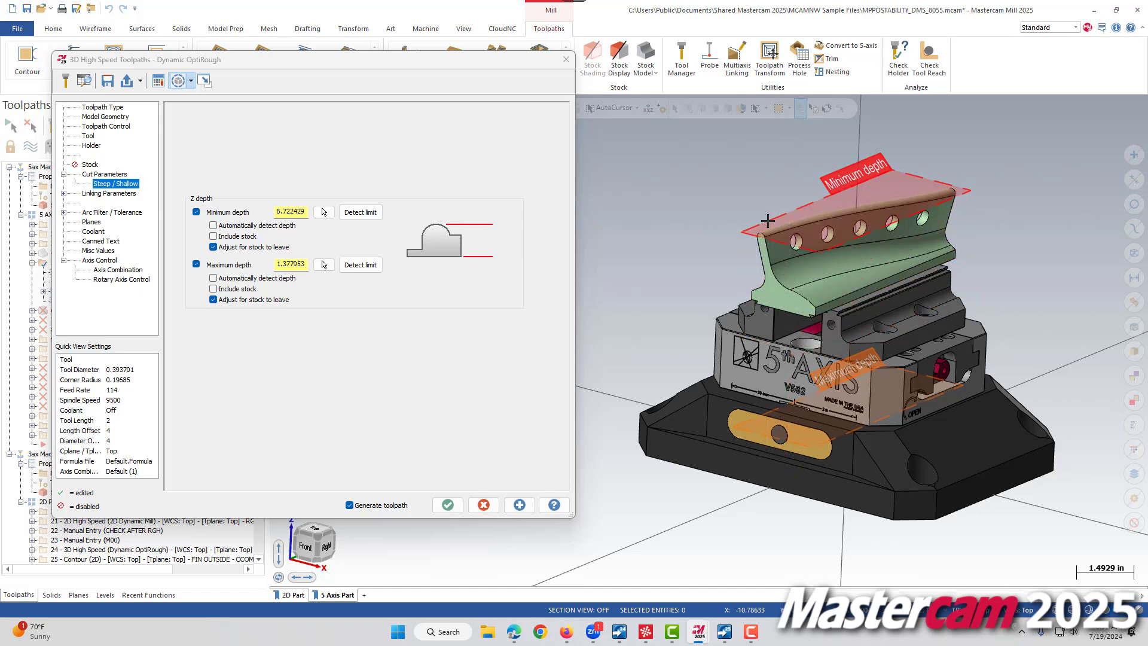
Raise the Maximum depth plane to 4.868004, near the base of the green part, and apply the change
middle_click_drag(802, 367, 807, 326)
left_click_drag(808, 435, 814, 368)
scroll(831, 334, "up", 3)
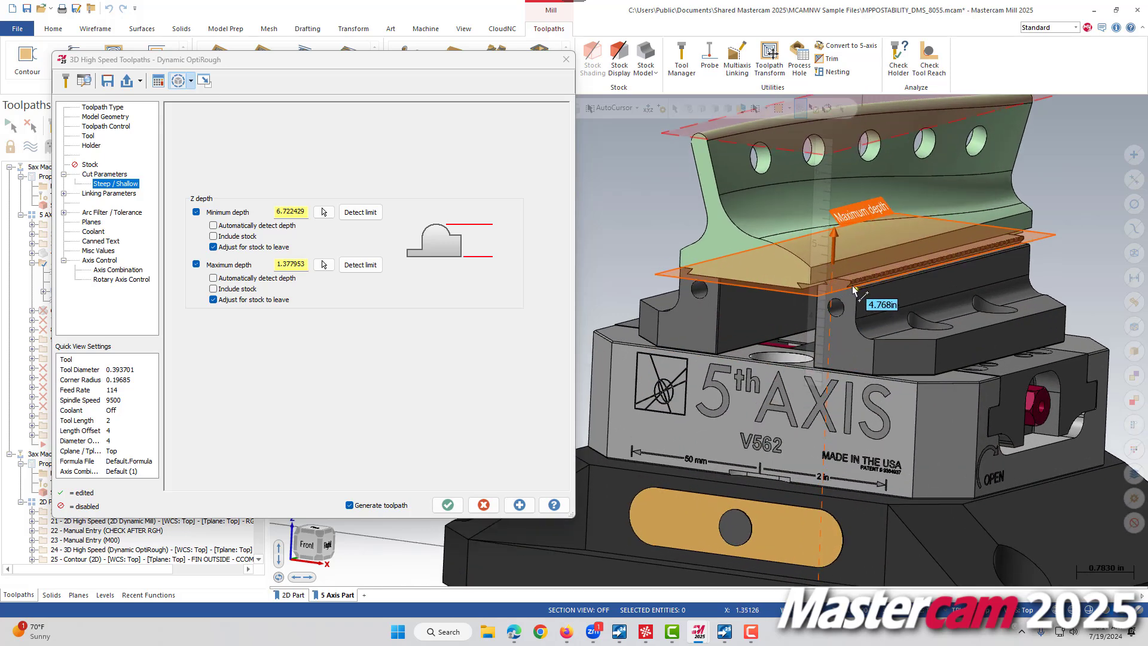
left_click_drag(851, 287, 852, 288)
left_click(518, 504)
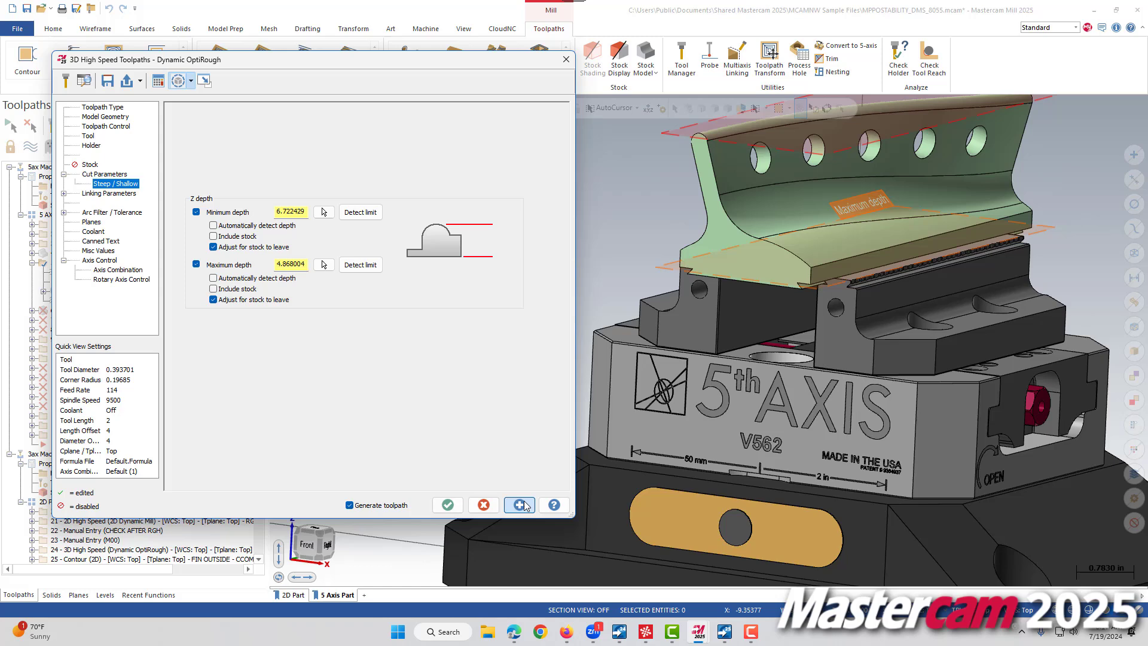
scroll(795, 413, "down", 4)
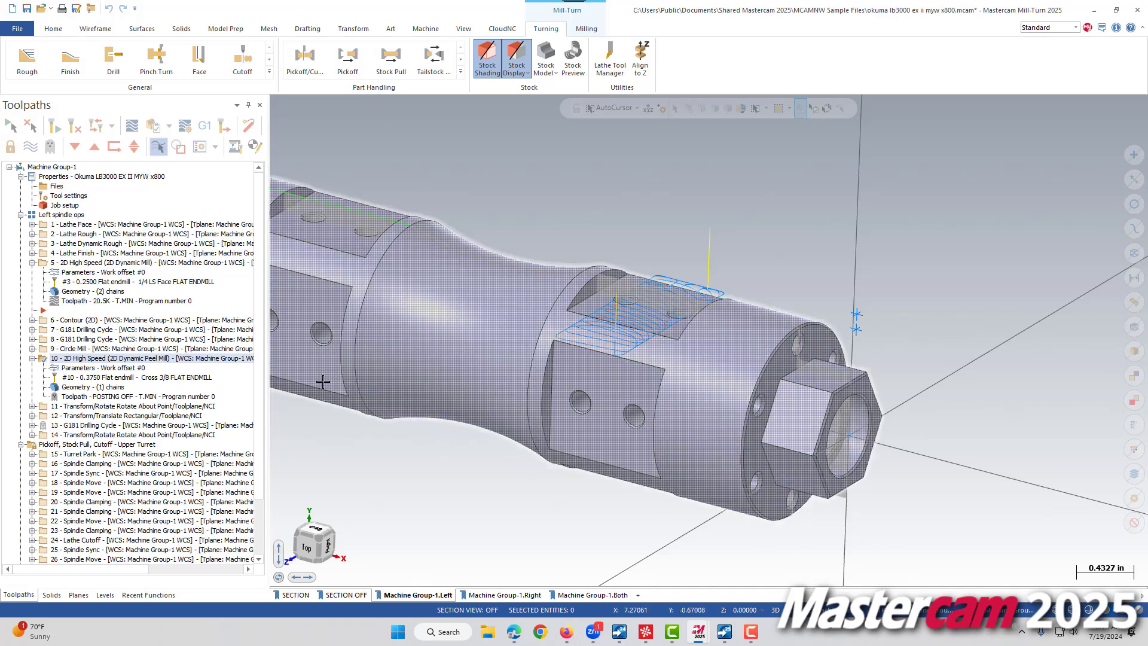
In the linking parameters of operation 10, the 2D Dynamic Peel Mill toolpath, set Top of Stock to Absolute at 1.5
left_click(78, 367)
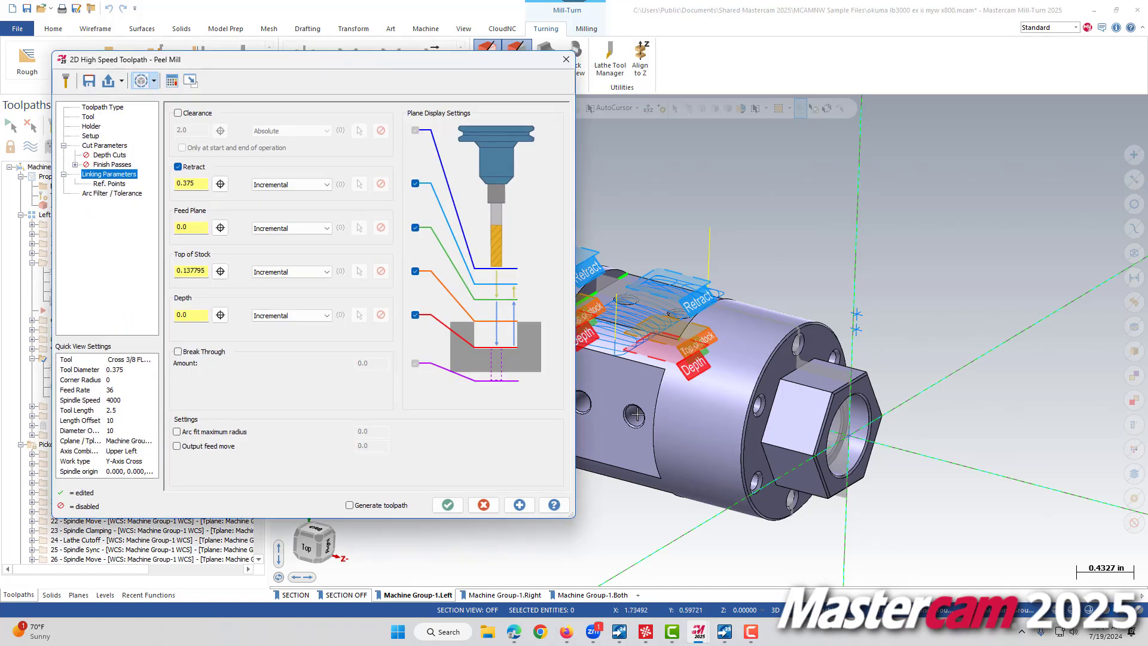
mouse_move(913, 431)
middle_mouse_down()
mouse_move(893, 431)
mouse_move(886, 406)
mouse_move(901, 417)
middle_mouse_up()
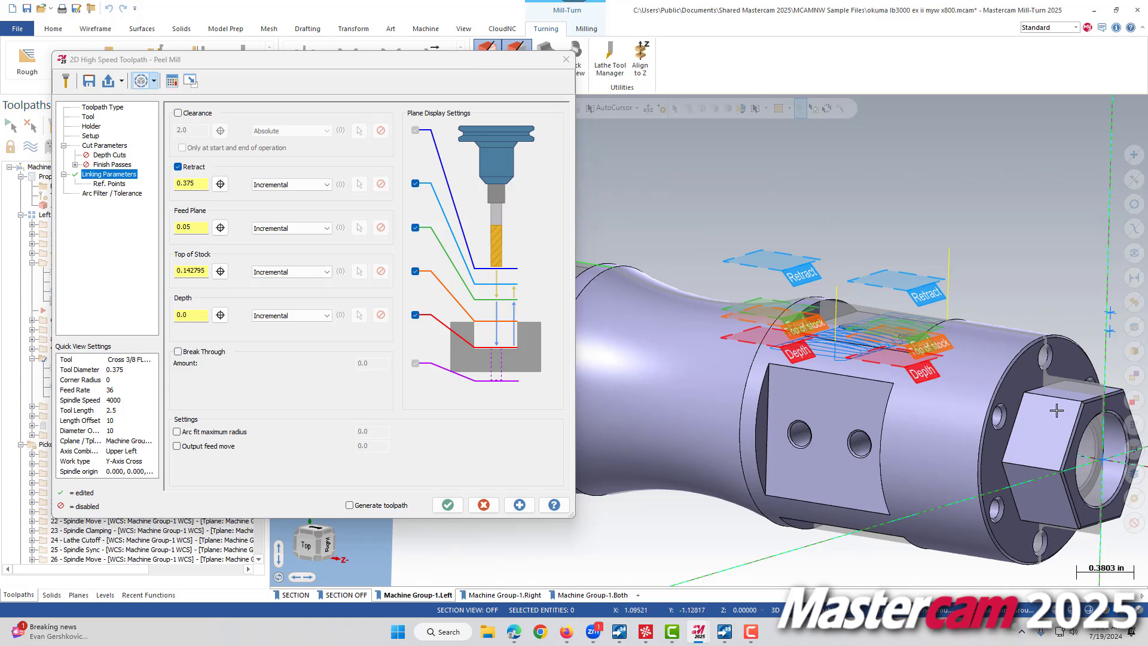
left_click(288, 273)
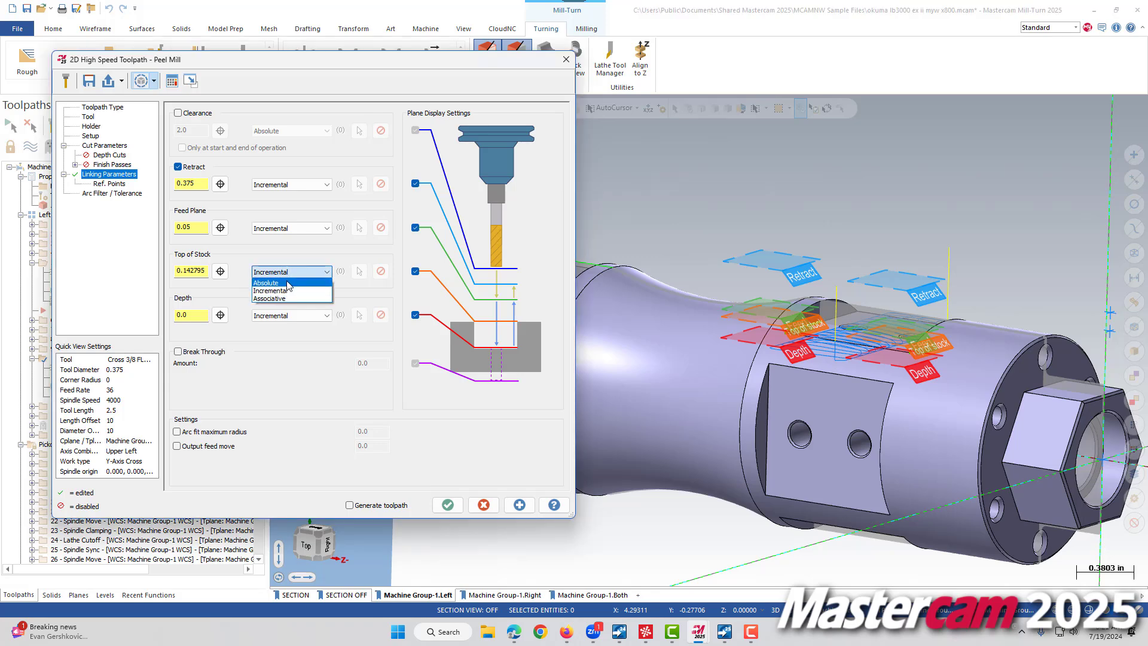
left_click(288, 283)
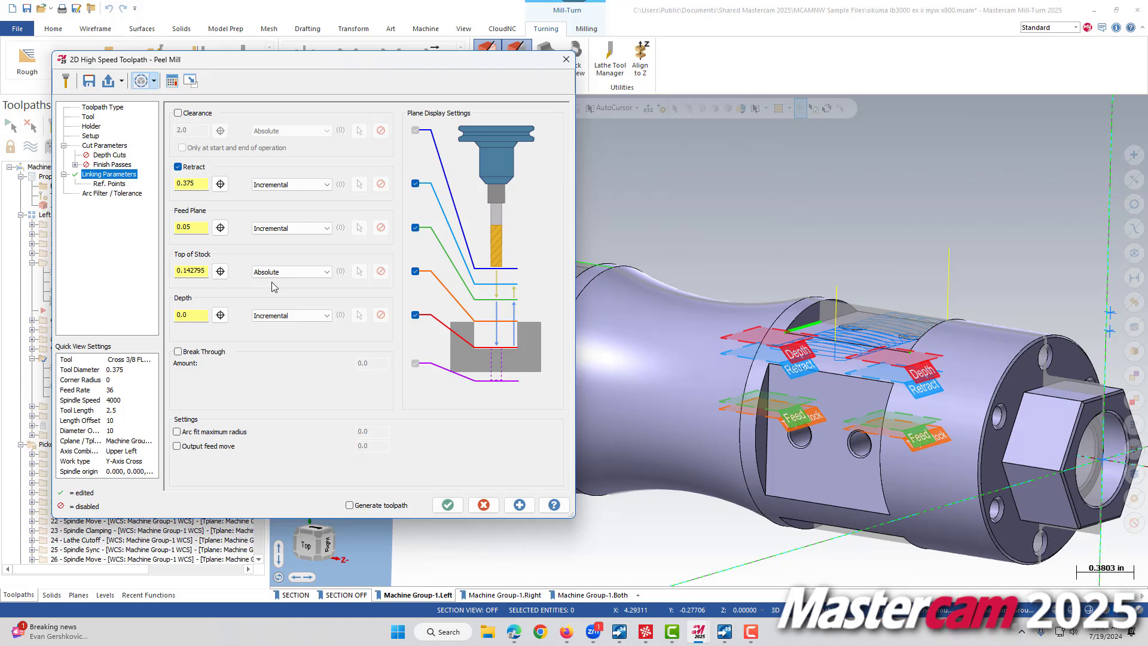
double_click(190, 271)
type("1.5")
key("Return")
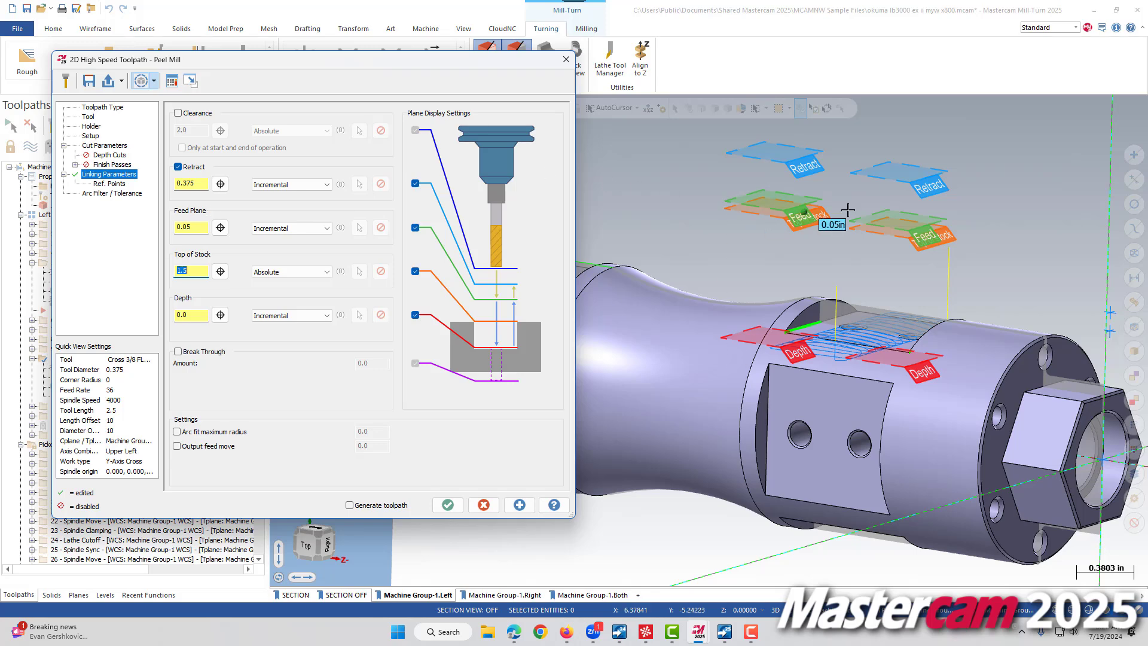
Lower the Top of stock plane on the model to the arc edge above the milled flat, at 0.76772 in, and apply the change
mouse_move(928, 242)
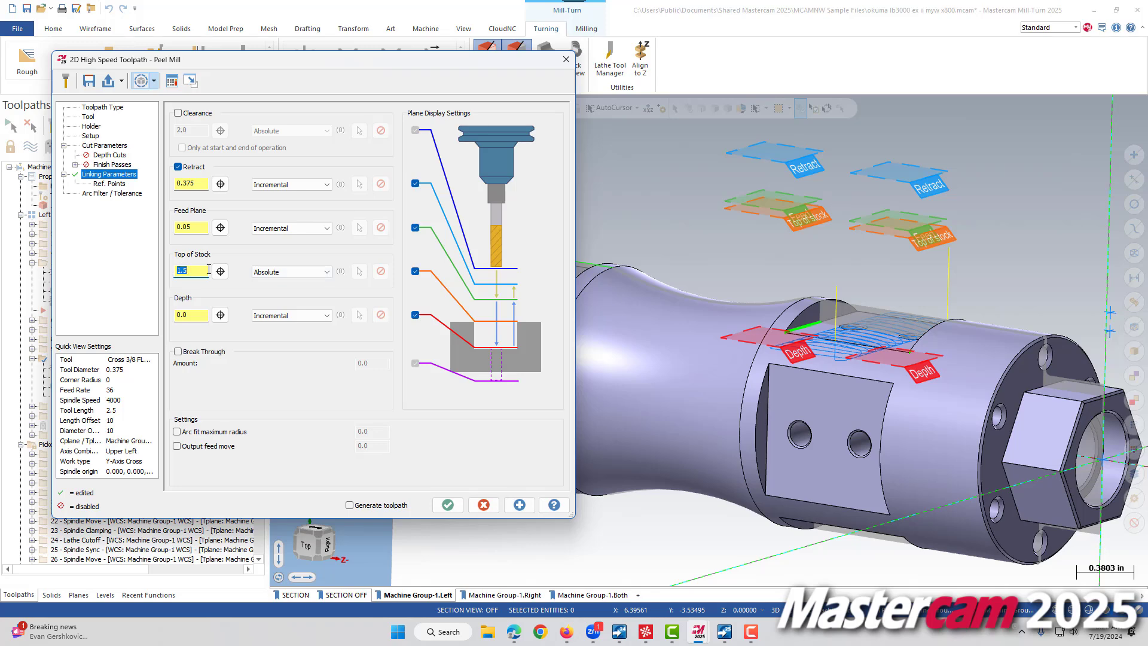
left_click(952, 242)
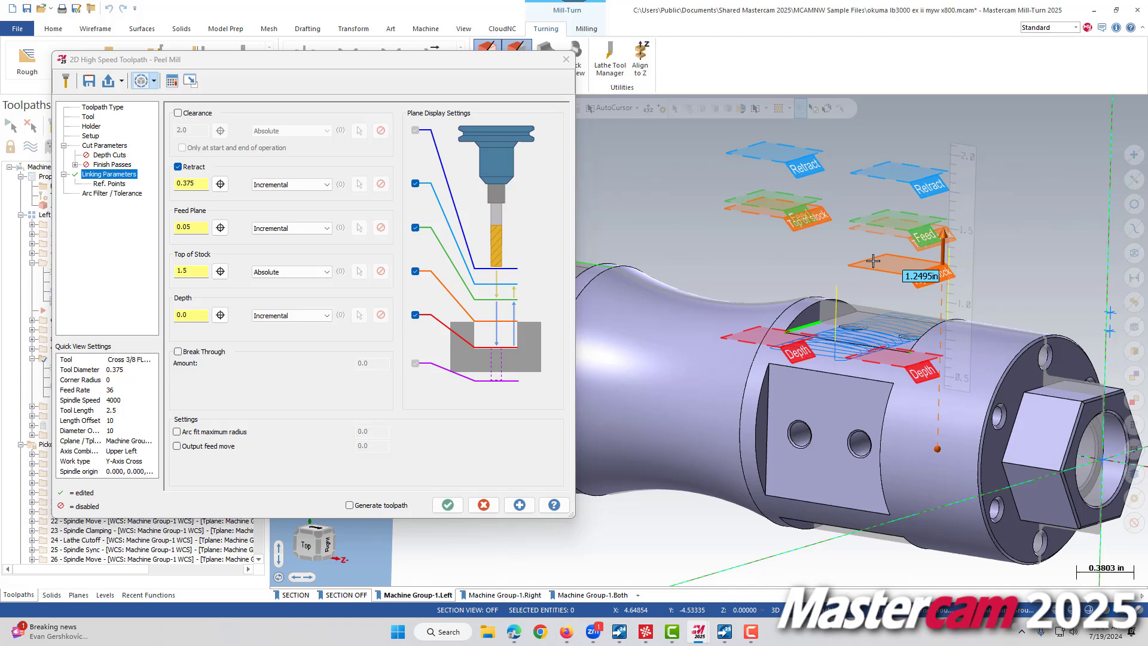
left_click(823, 301)
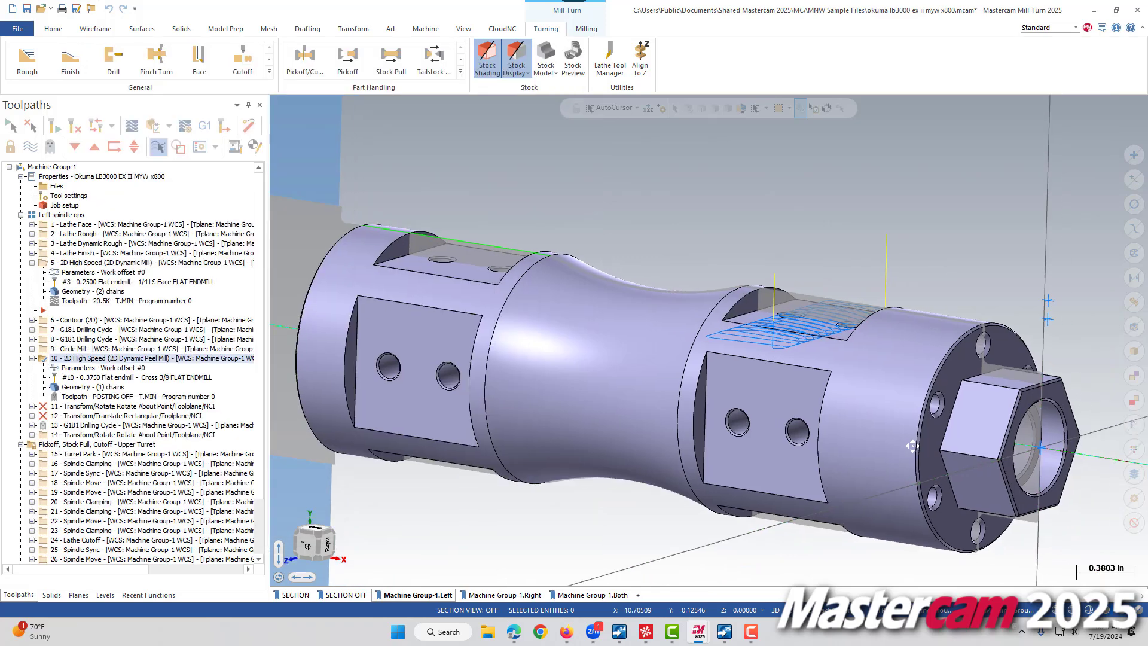
Open the Linking Parameters of operation 5, the 2D Dynamic Mill toolpath around the hex on the part's end face
middle_click_drag(909, 445, 718, 416)
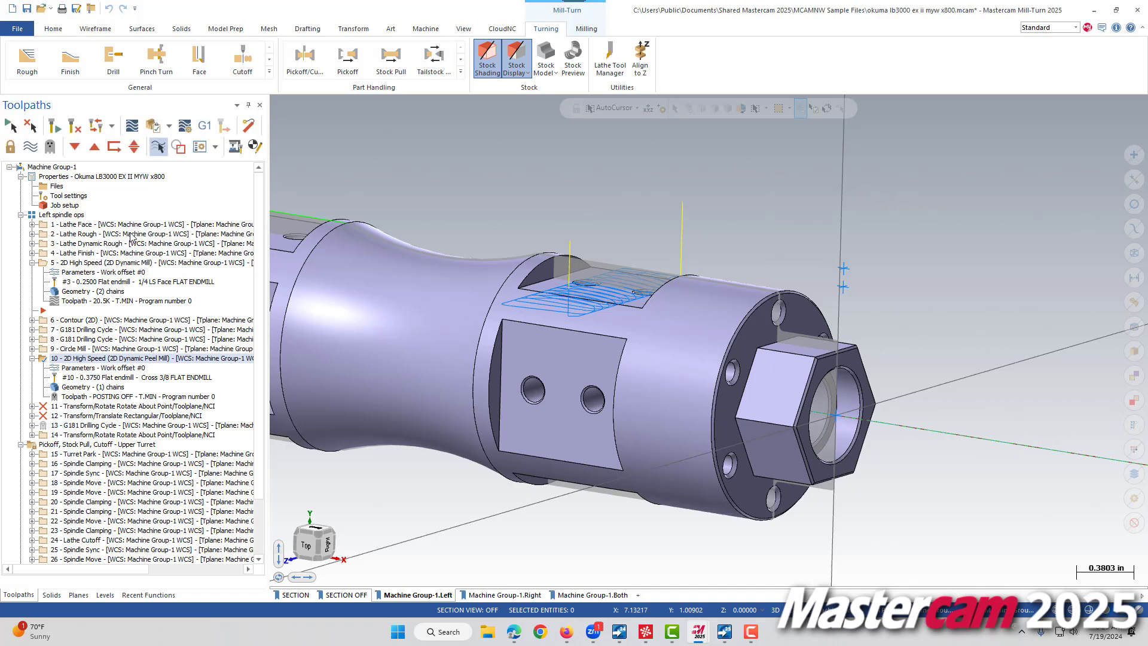
left_click(116, 263)
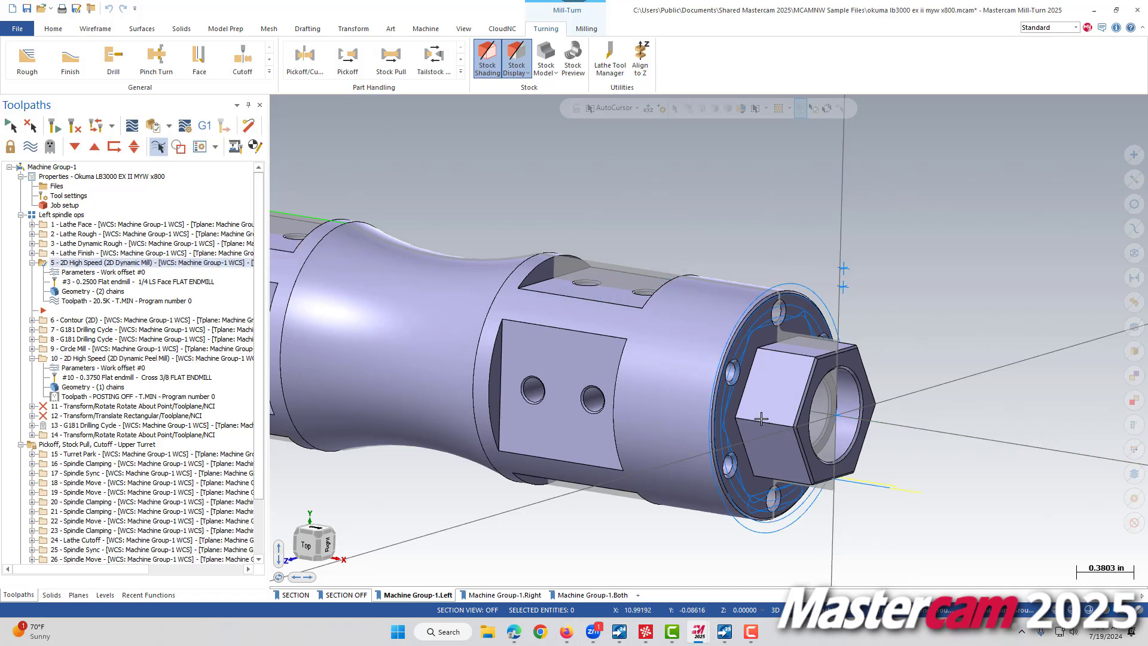
mouse_move(818, 457)
middle_mouse_down()
mouse_move(738, 400)
mouse_move(855, 439)
mouse_move(832, 465)
middle_mouse_up()
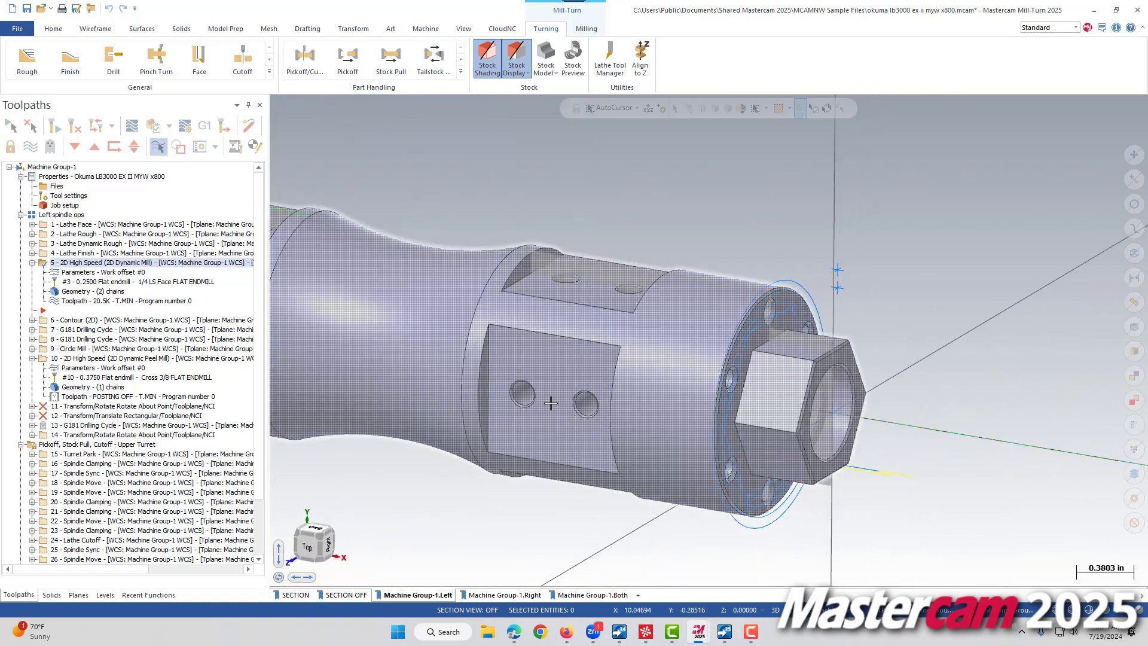
left_click(88, 273)
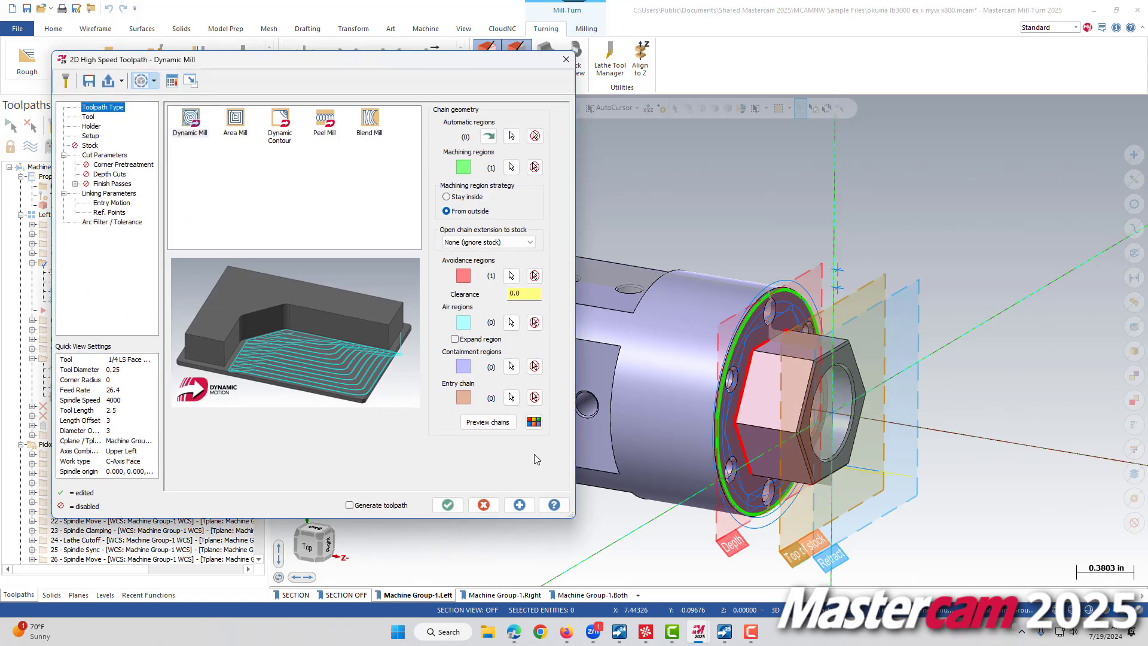
middle_click_drag(938, 502, 974, 326)
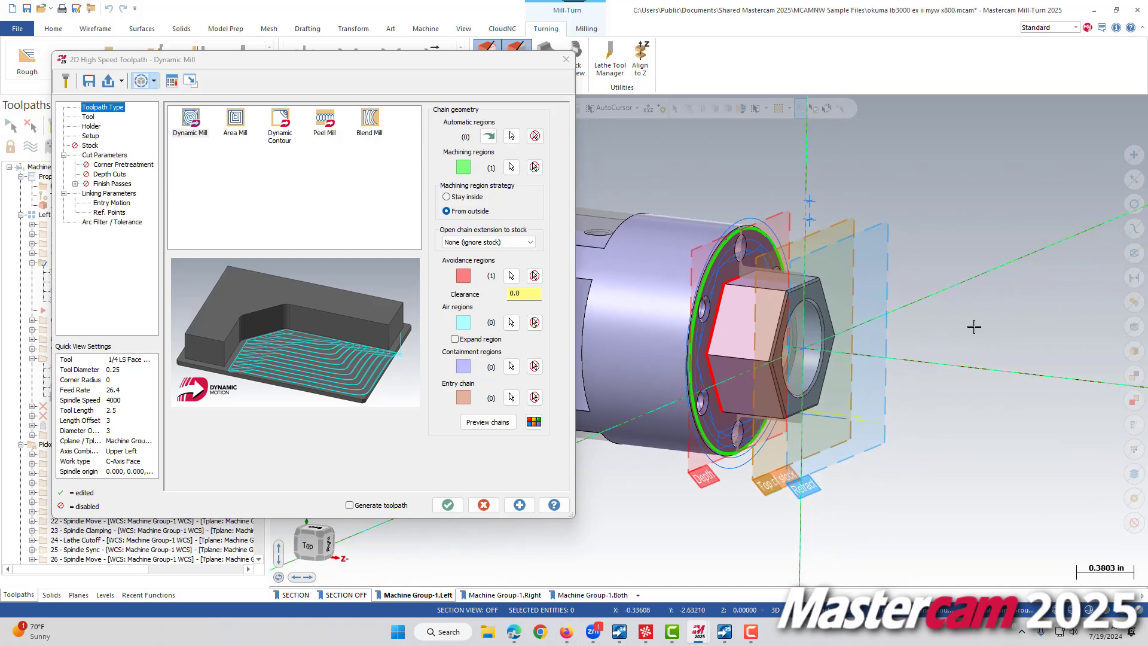
left_click(109, 193)
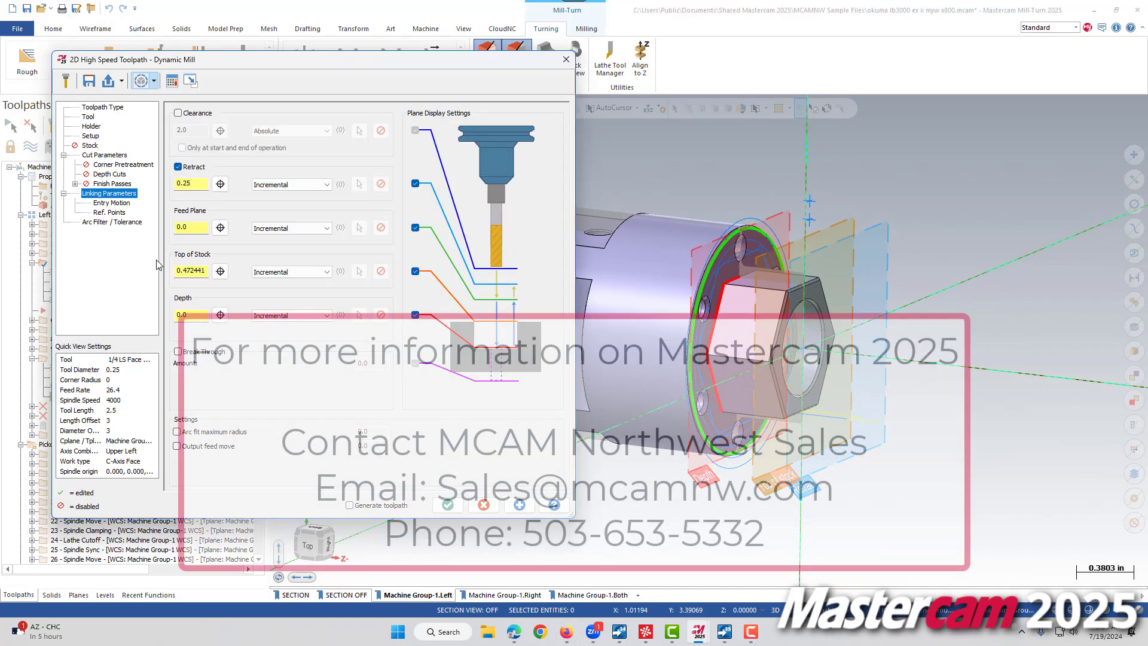